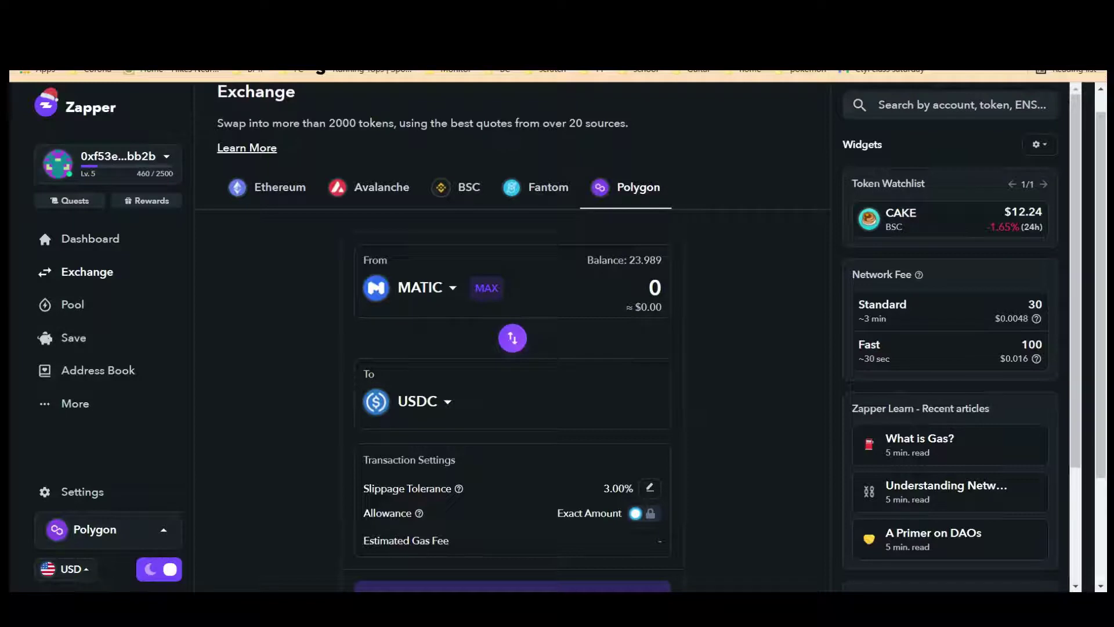
# Step: Compare the MATIC balance in the MetaMask wallet with Zapper's exchange form on the Polygon network
pyautogui.click(313, 93)
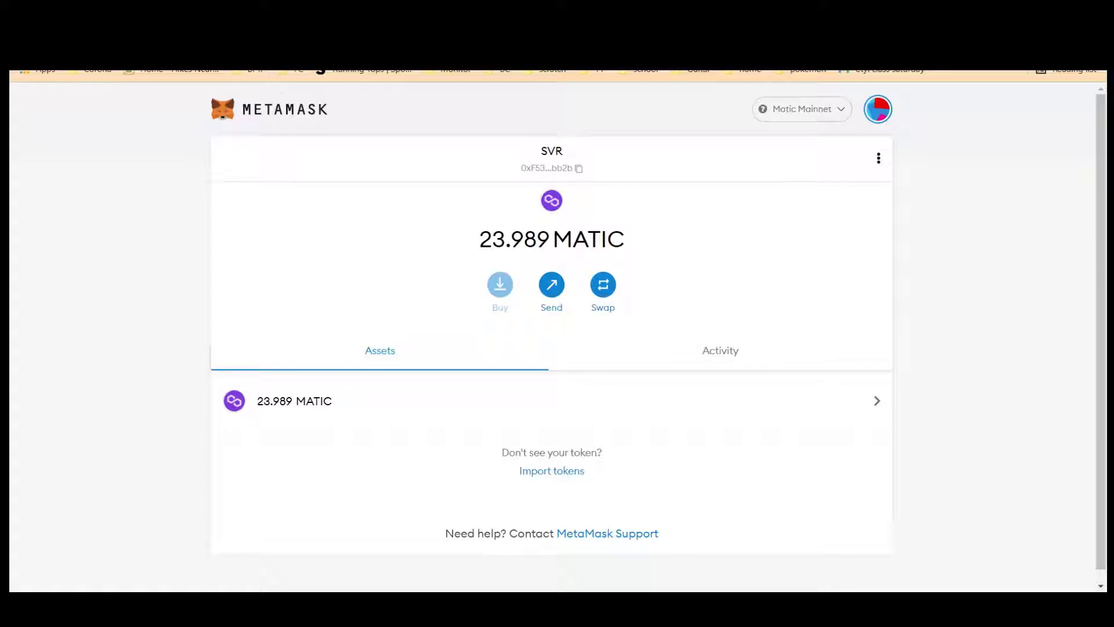
pyautogui.hotkey('ctrl', 'Tab')
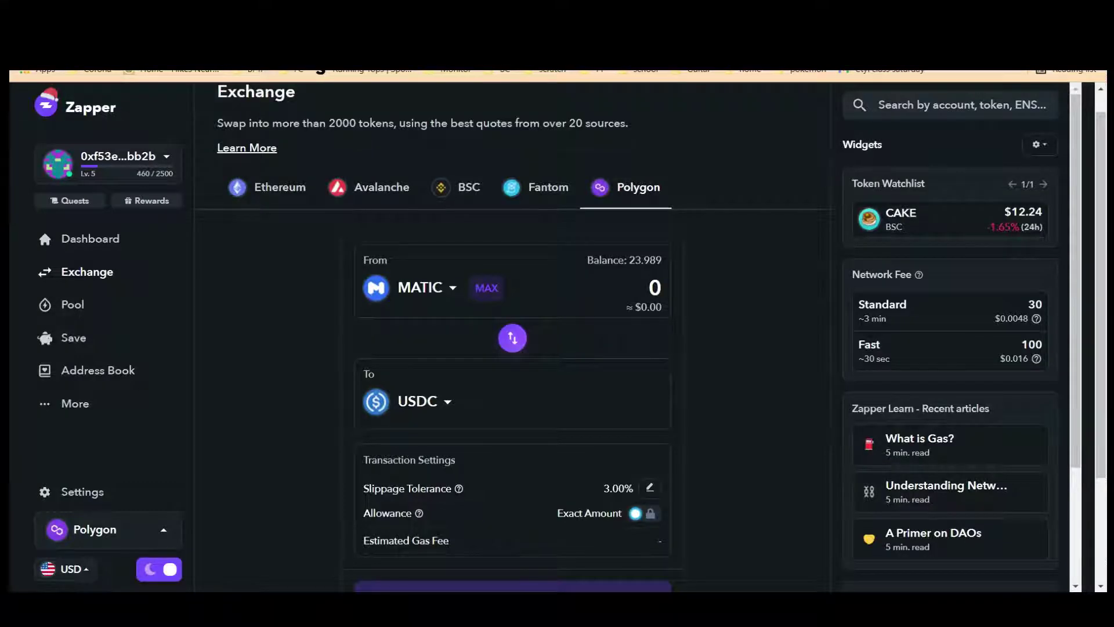
pyautogui.hotkey('ctrl', 'shift', 'Tab')
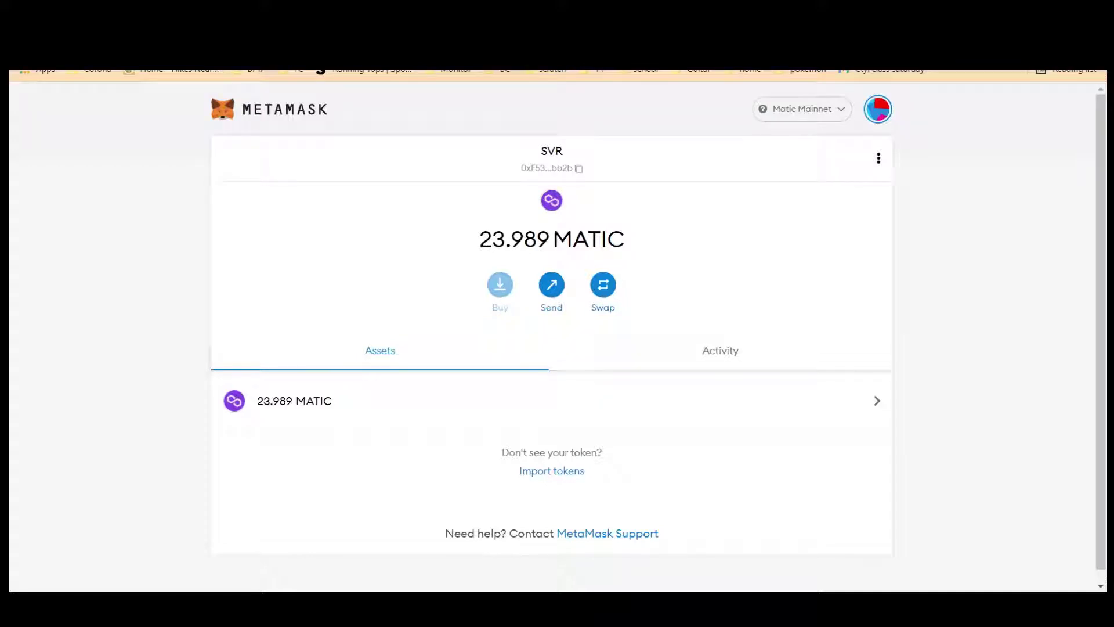
pyautogui.hotkey('ctrl', 'Tab')
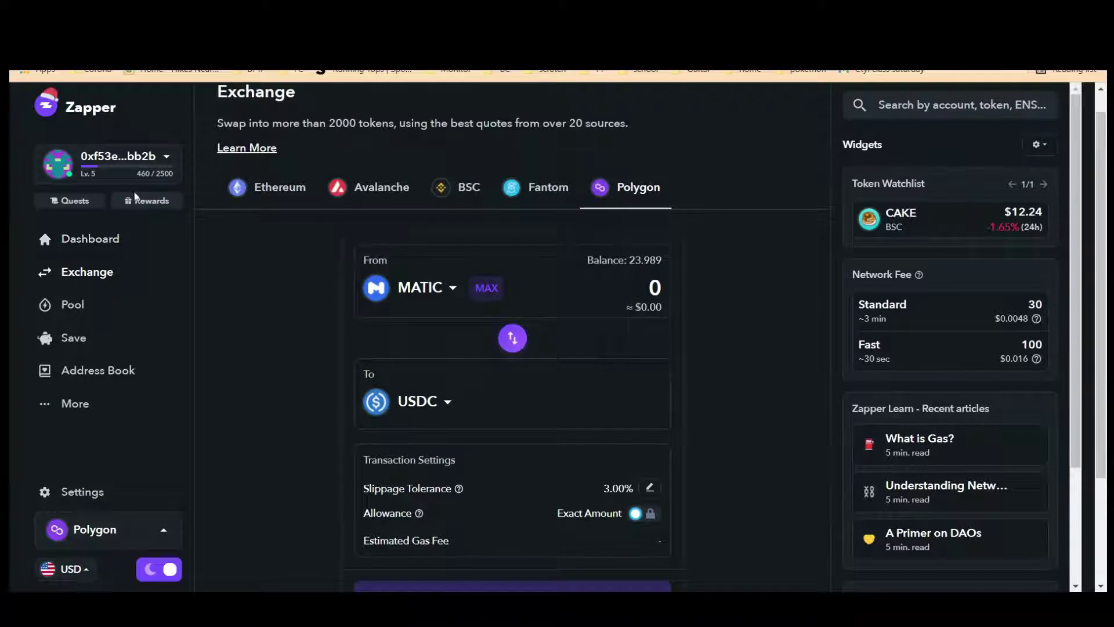
pyautogui.scroll(-2, 83, 148)
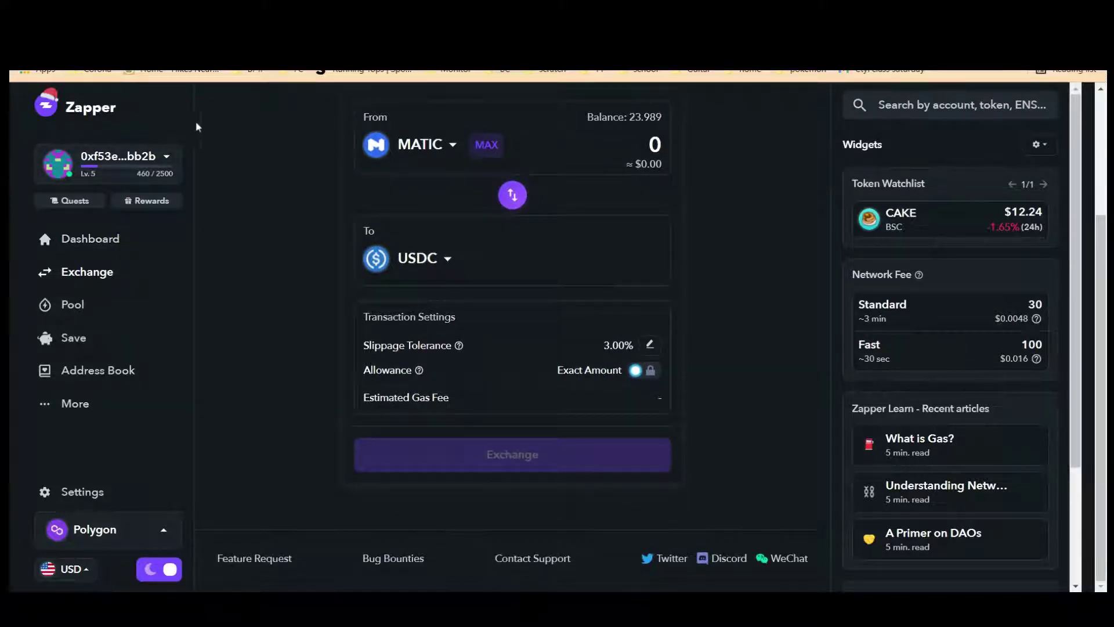
pyautogui.scroll(3, 214, 293)
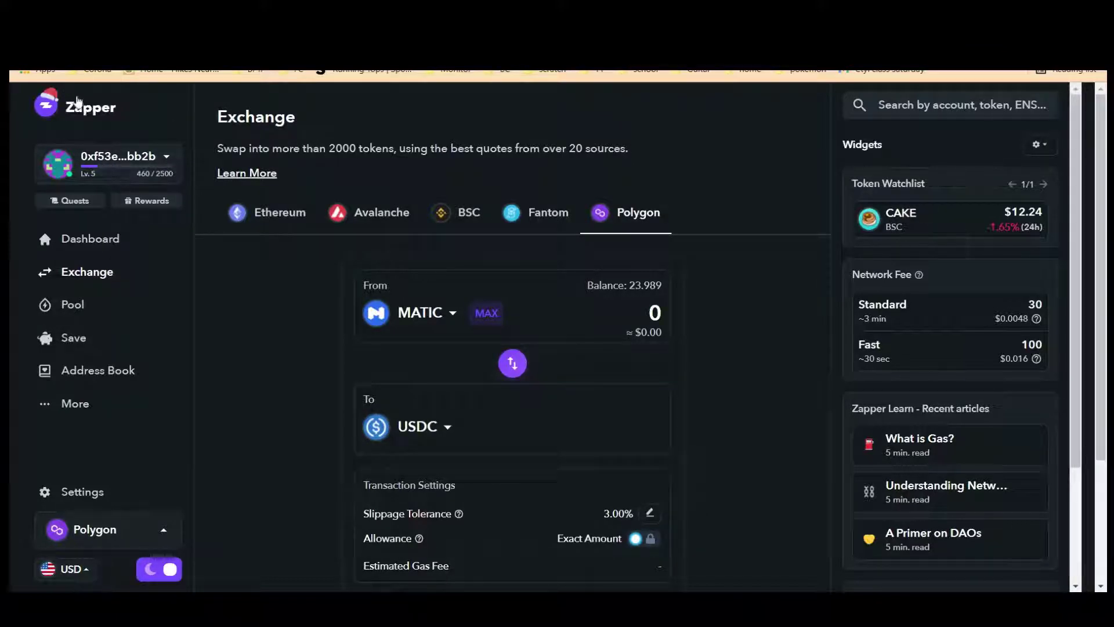
pyautogui.scroll(-1, 183, 308)
pyautogui.scroll(-1, 204, 304)
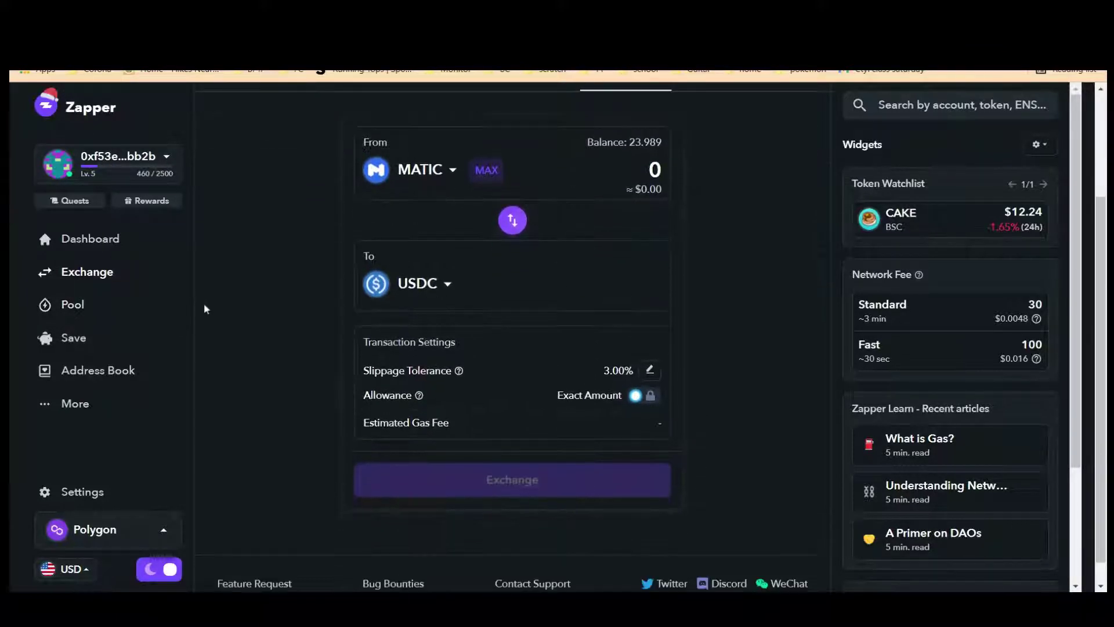
pyautogui.scroll(1, 203, 304)
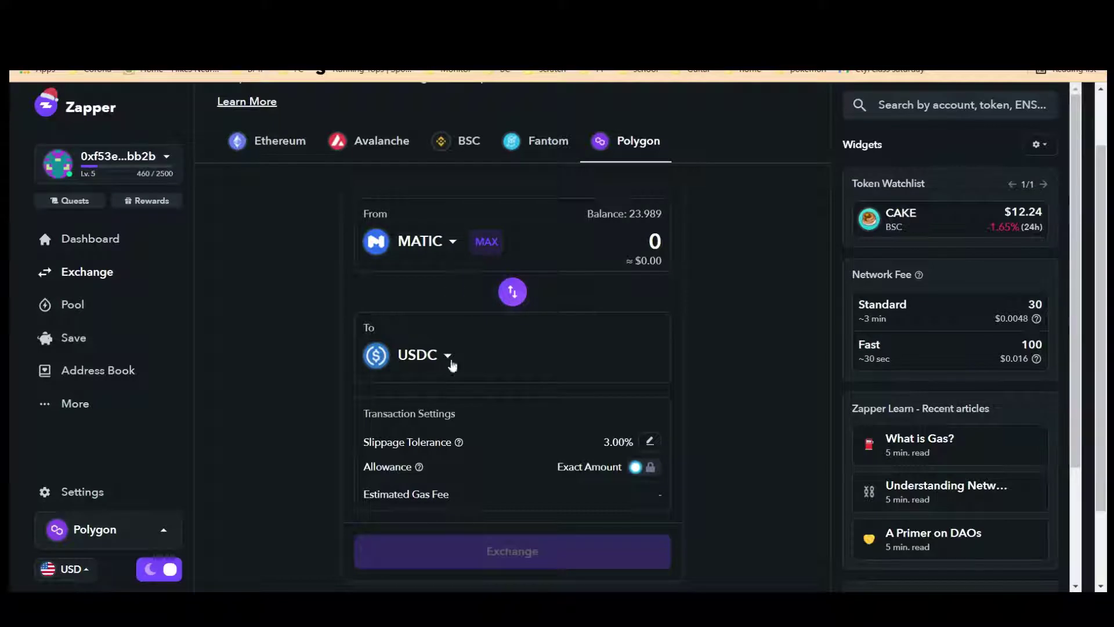
# Step: Enter 10 MATIC as the amount to swap to USDC and review the quote, transaction settings and exchange route
pyautogui.click(637, 245)
pyautogui.write('10')
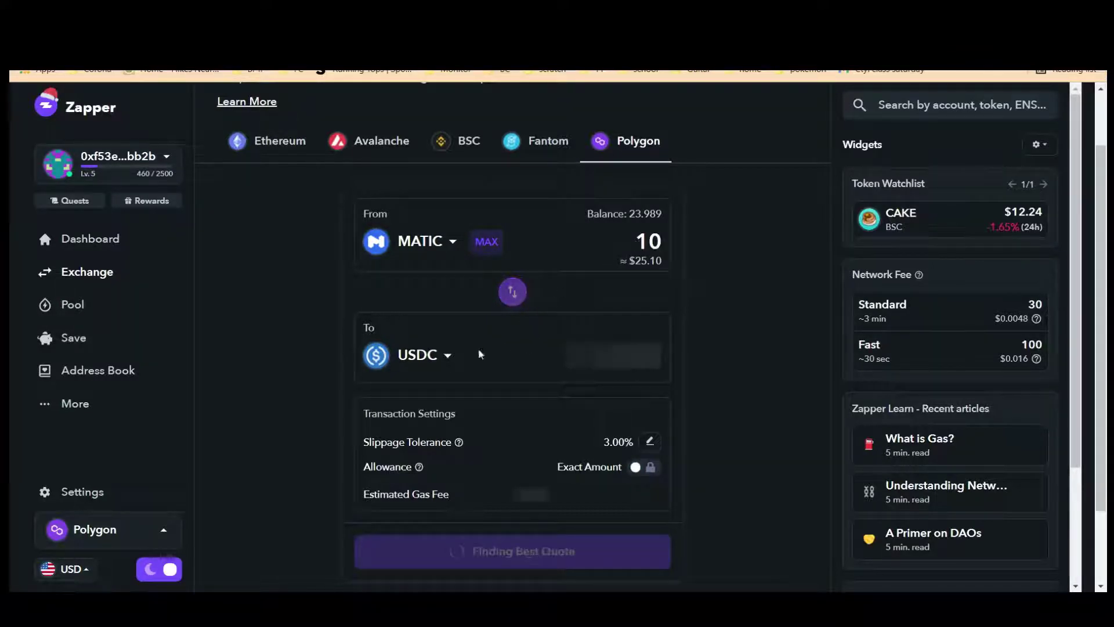
pyautogui.scroll(-1, 546, 473)
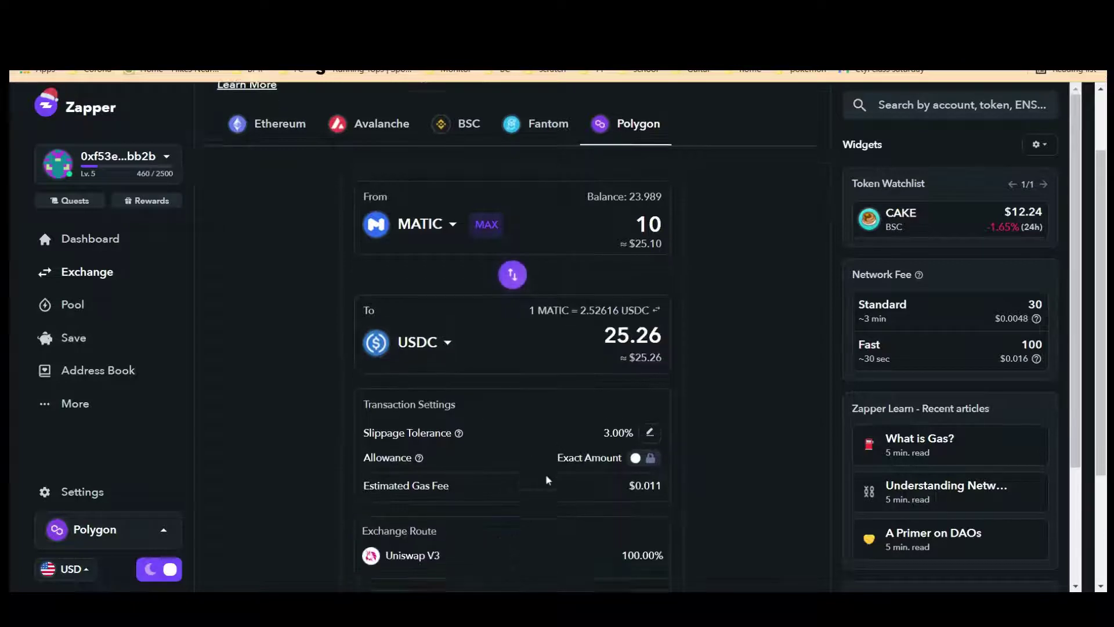
pyautogui.scroll(-1, 481, 450)
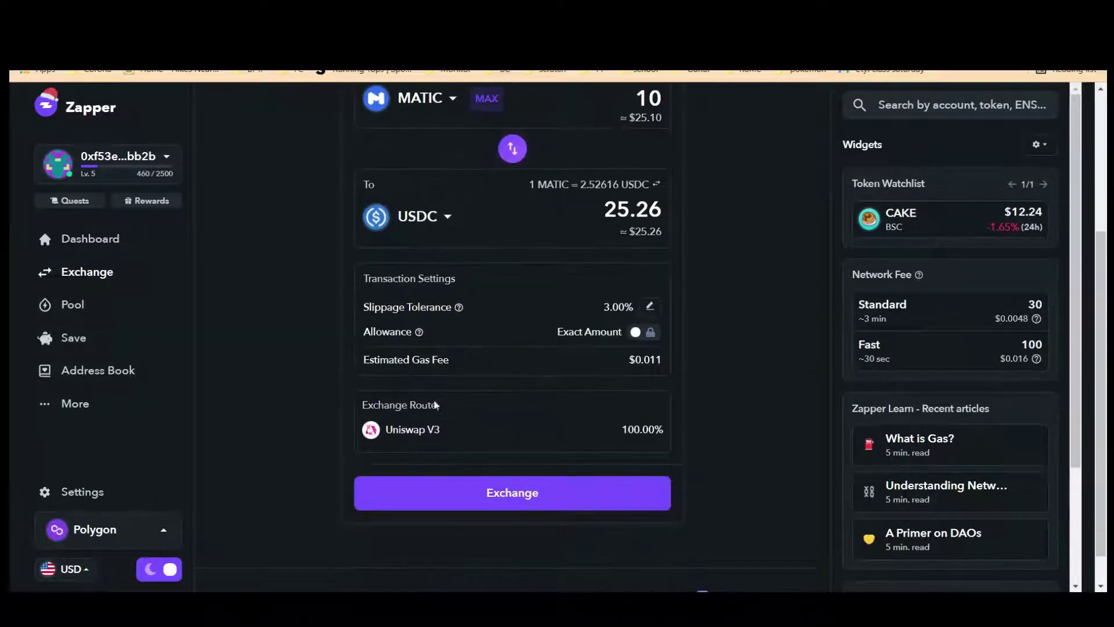
pyautogui.moveTo(419, 337)
pyautogui.scroll(1, 494, 283)
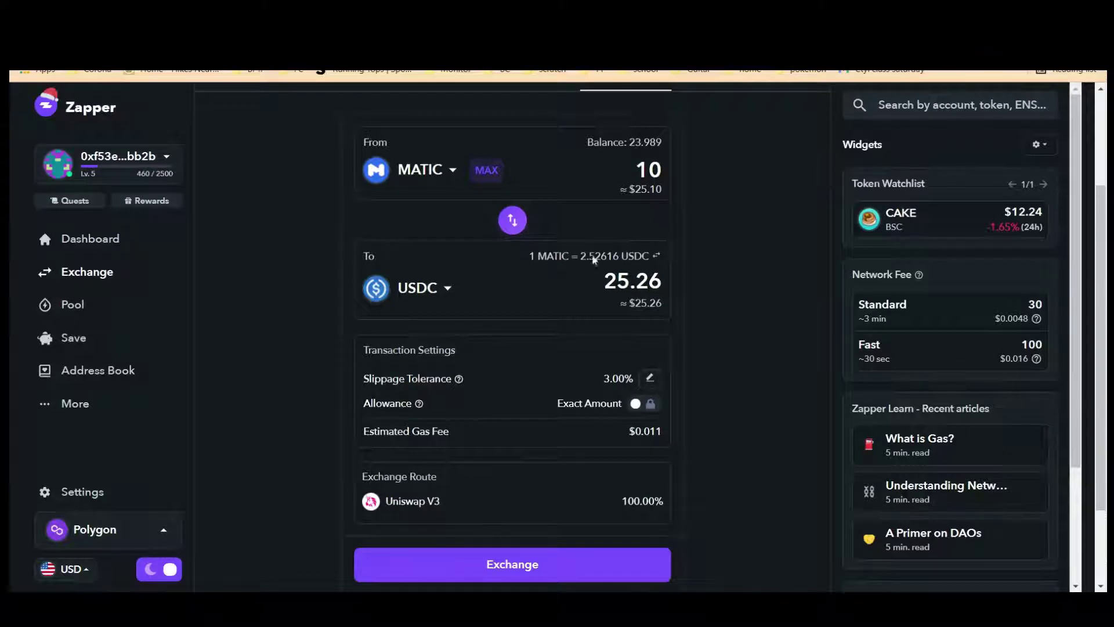
# Step: Change the swap's allowance to Infinite and submit the exchange of MATIC to USDC
pyautogui.click(649, 405)
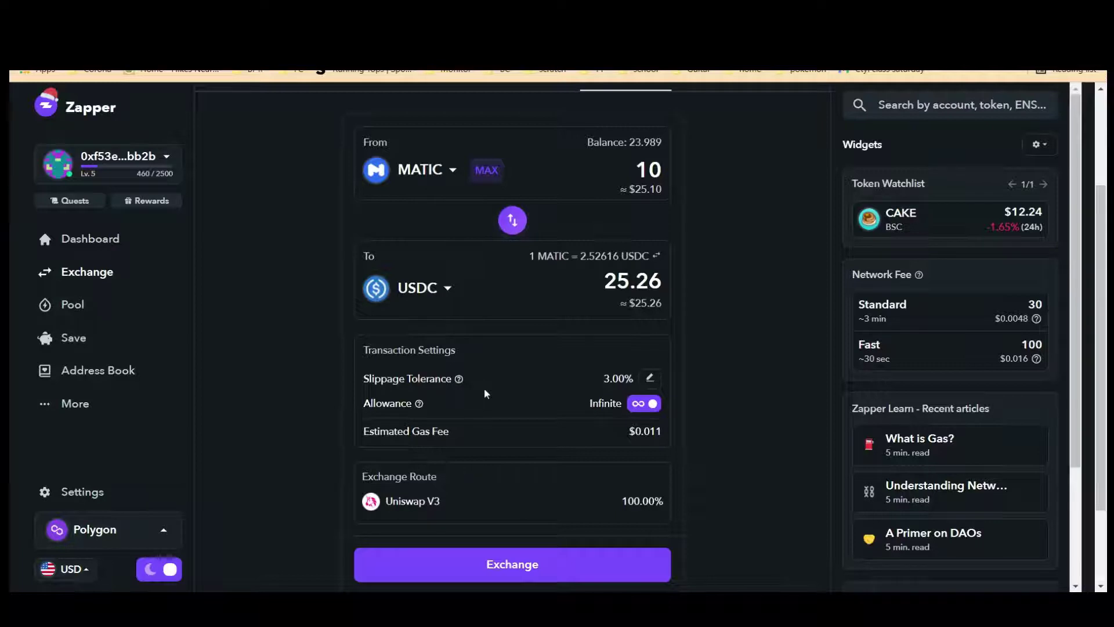
pyautogui.scroll(-2, 505, 377)
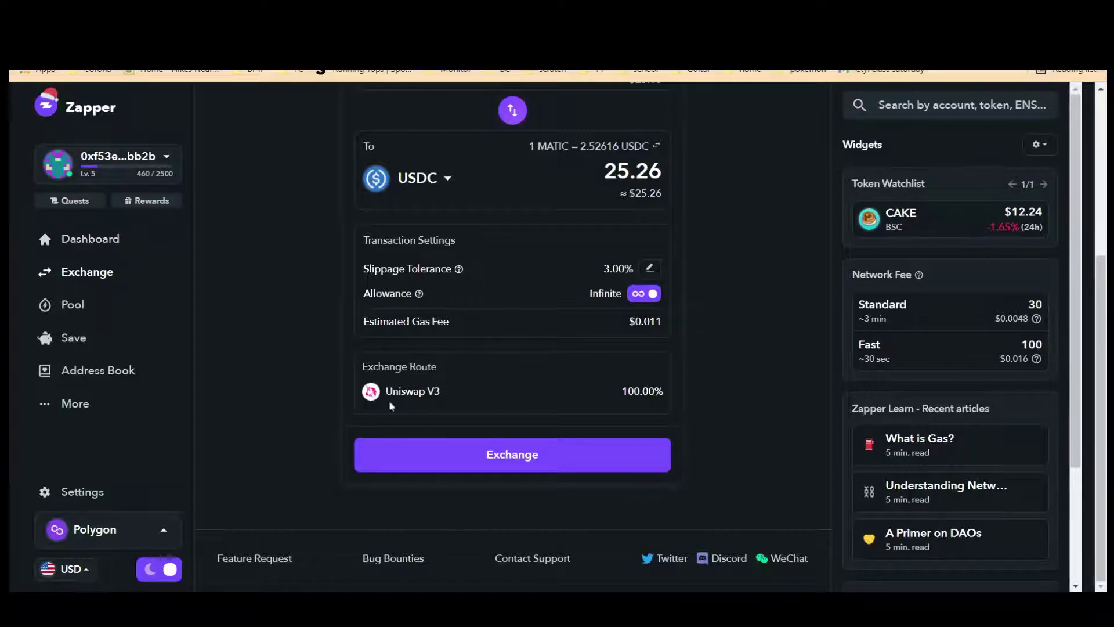
pyautogui.click(519, 460)
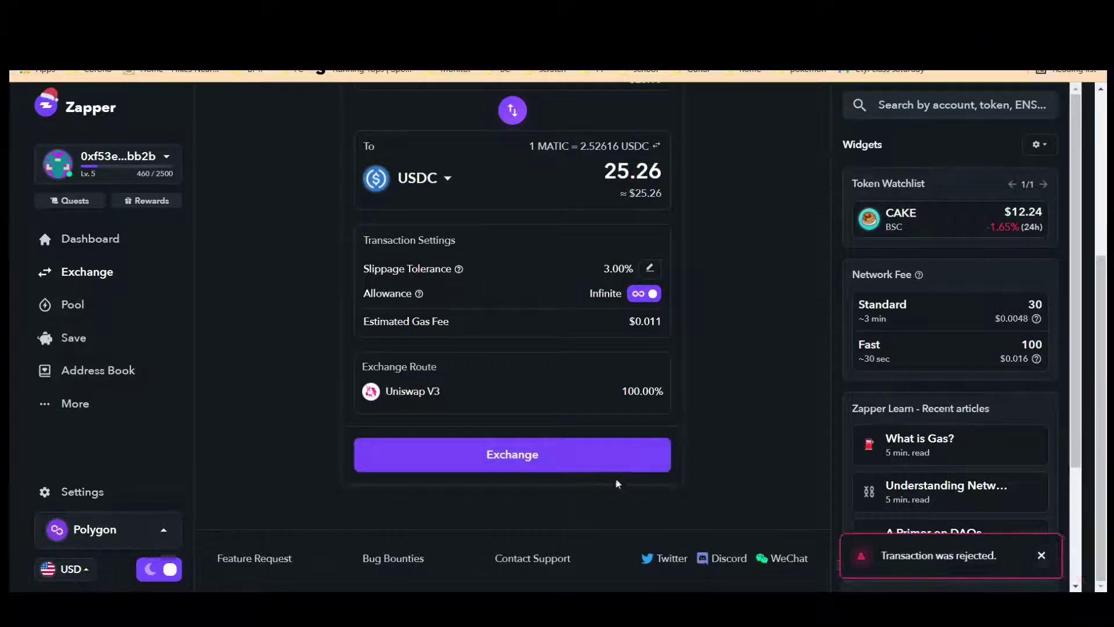
pyautogui.click(589, 453)
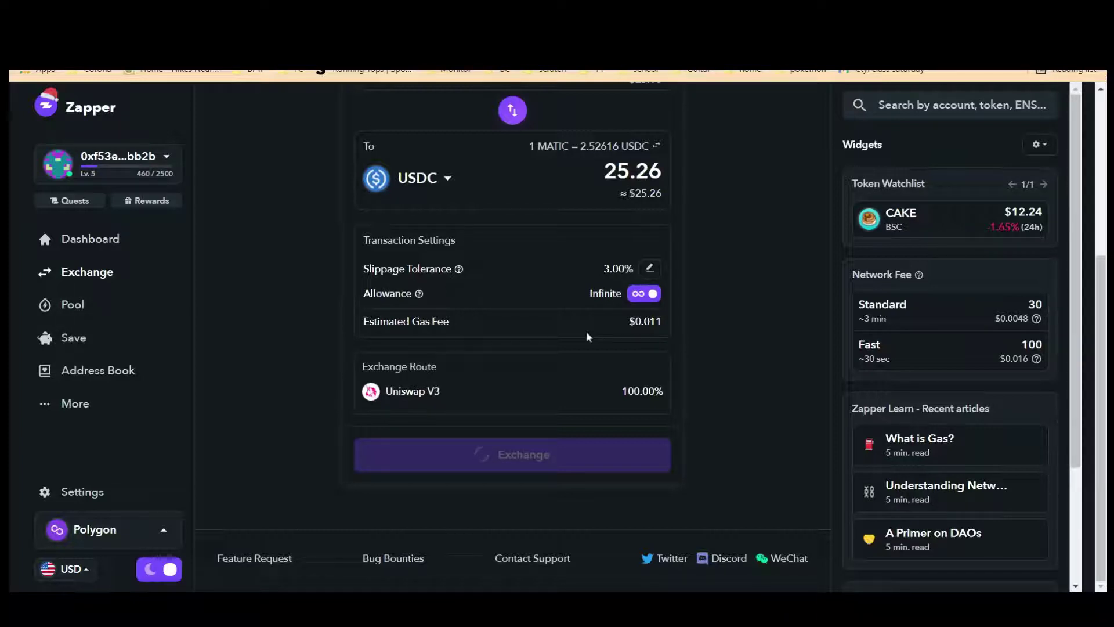
pyautogui.scroll(1, 589, 337)
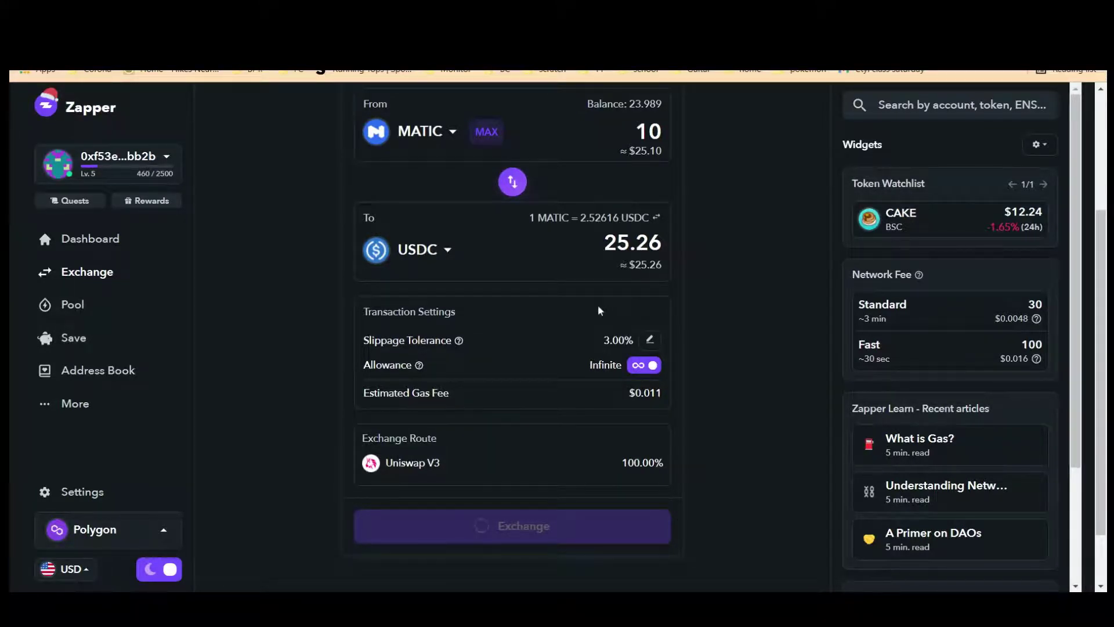
pyautogui.scroll(-2, 600, 311)
pyautogui.scroll(4, 600, 311)
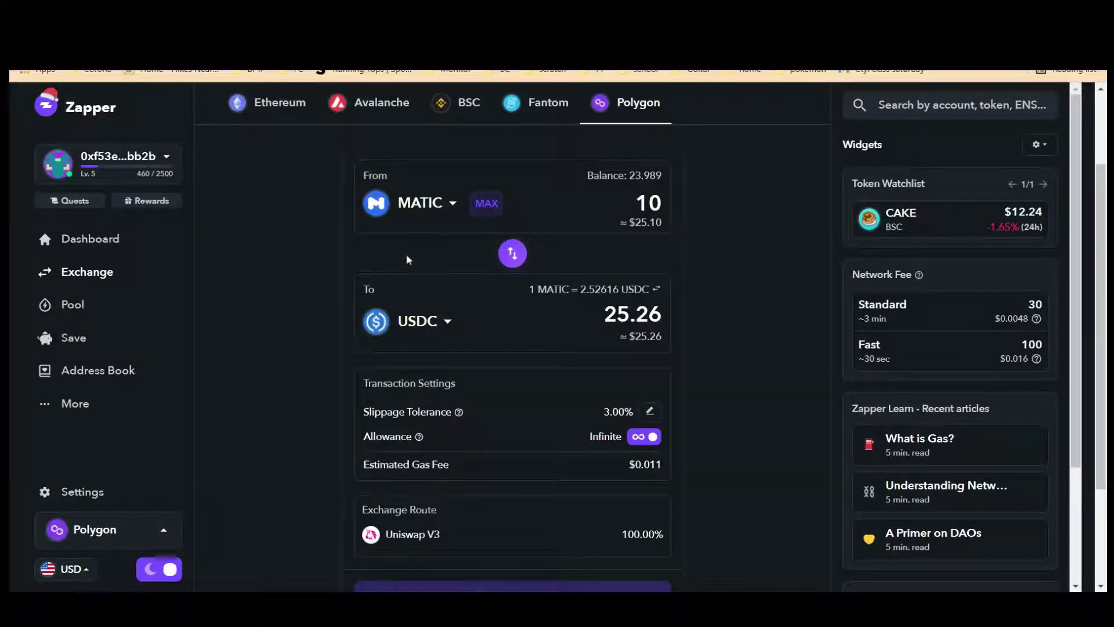
pyautogui.scroll(-3, 405, 261)
pyautogui.scroll(4, 405, 261)
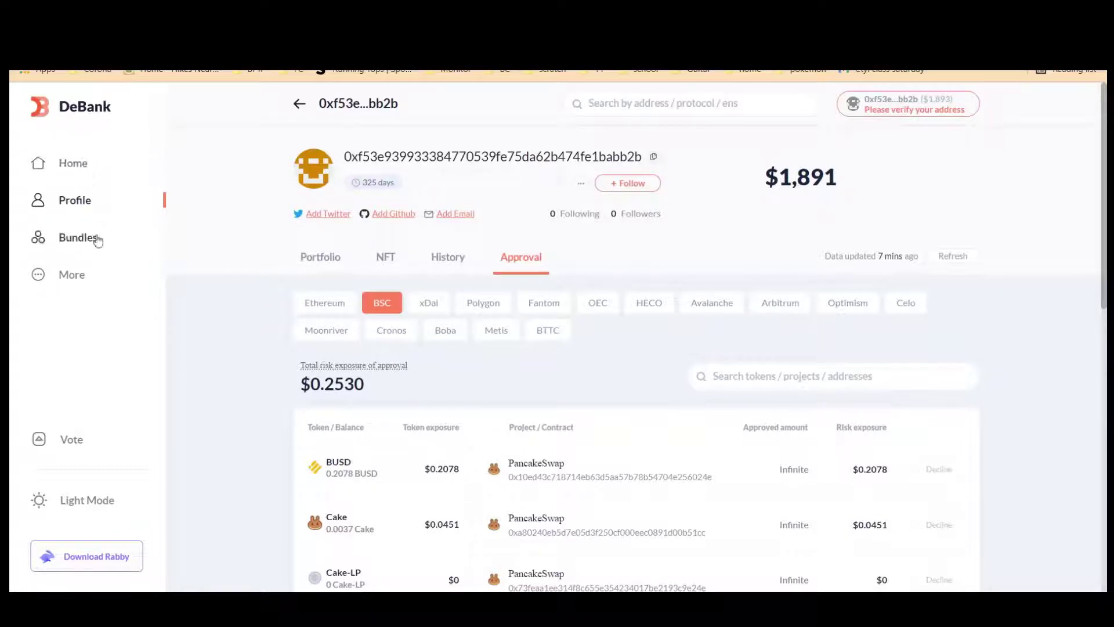
# Step: Look over the BSC token approvals in DeBank and reopen the wallet profile's Approval list from the home page
pyautogui.scroll(-3, 410, 288)
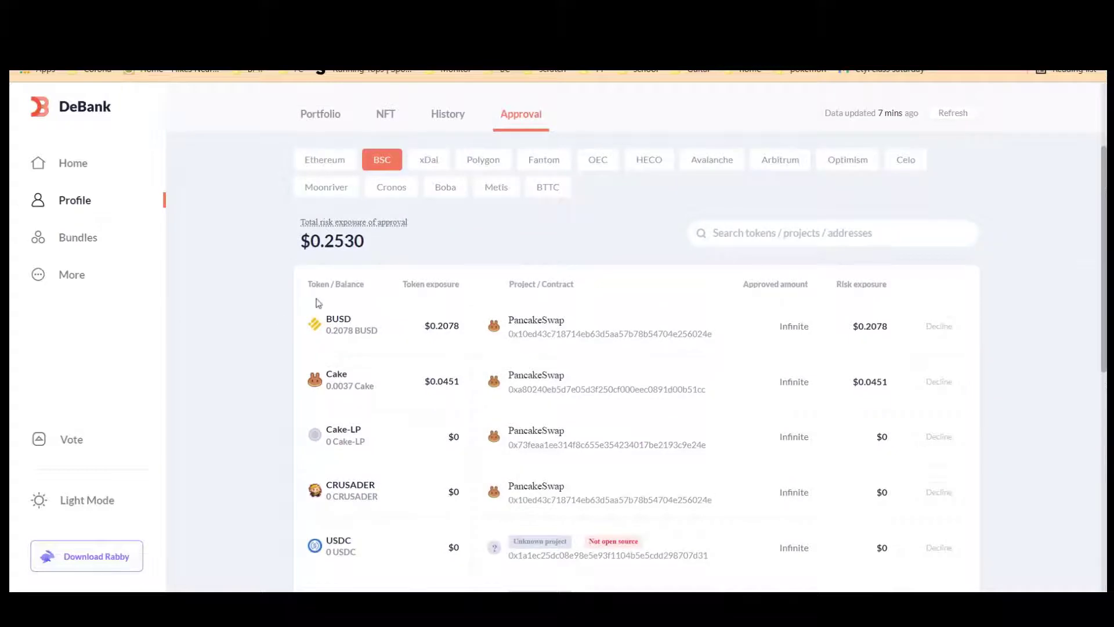
pyautogui.scroll(3, 320, 301)
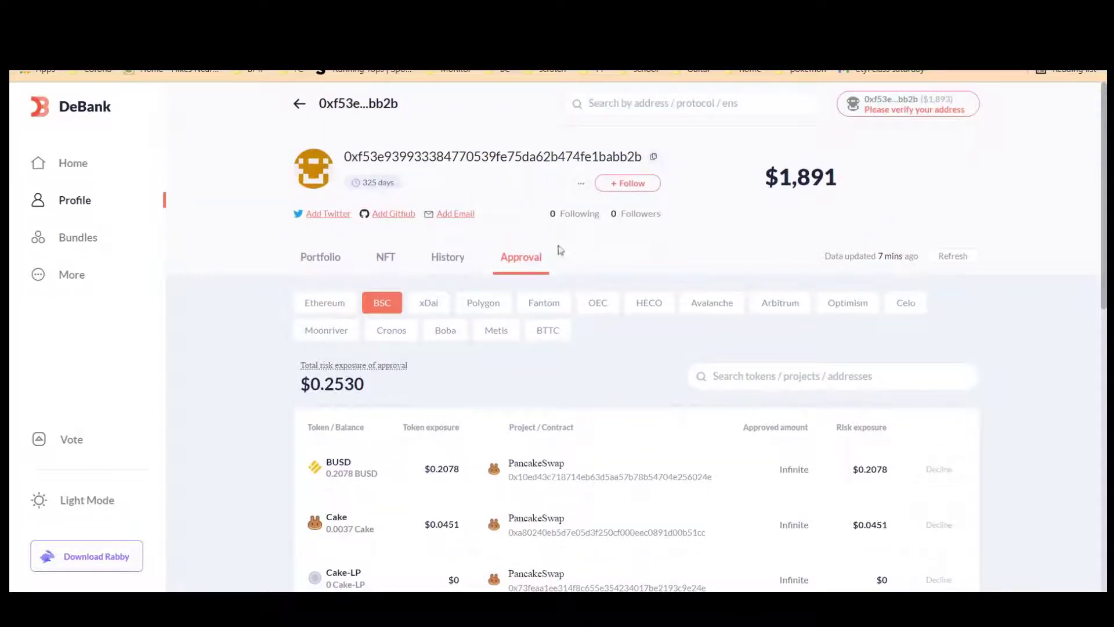
pyautogui.click(65, 167)
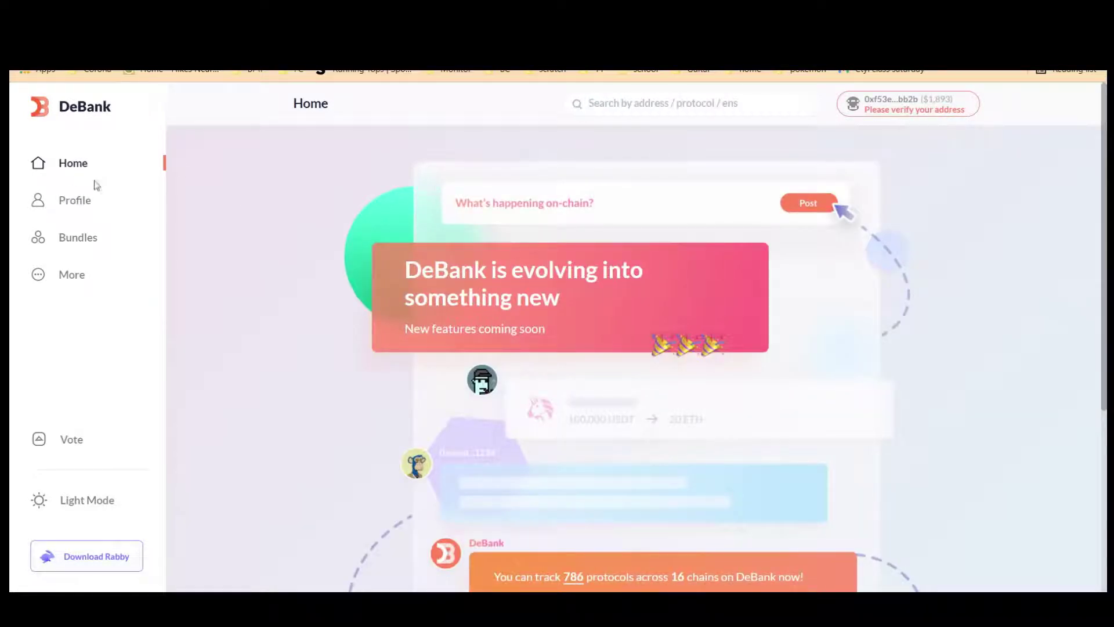
pyautogui.click(67, 210)
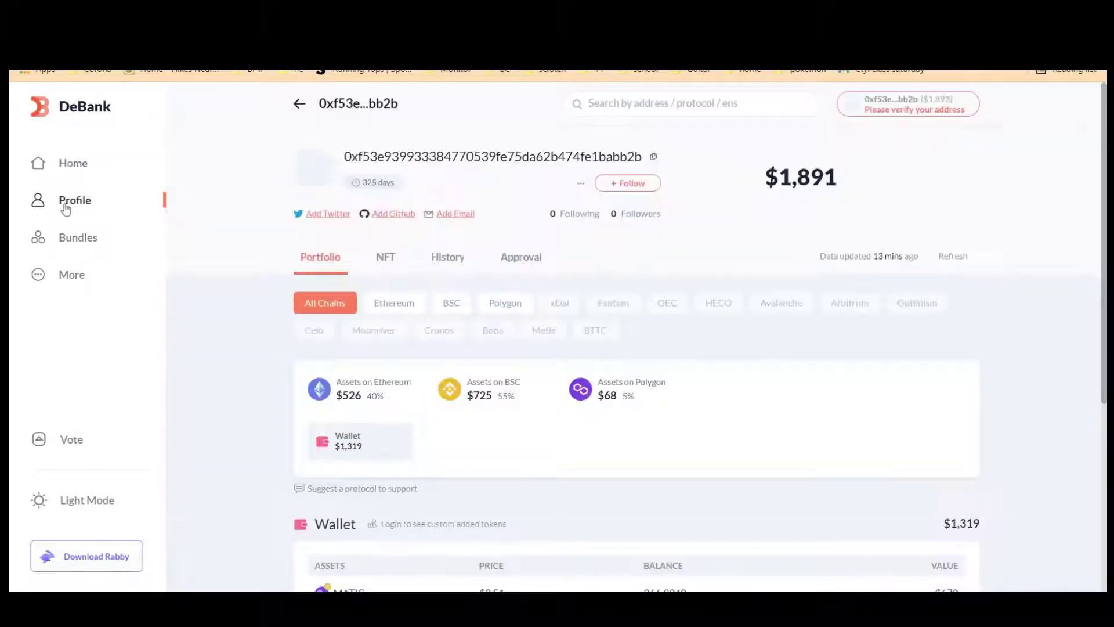
pyautogui.click(530, 260)
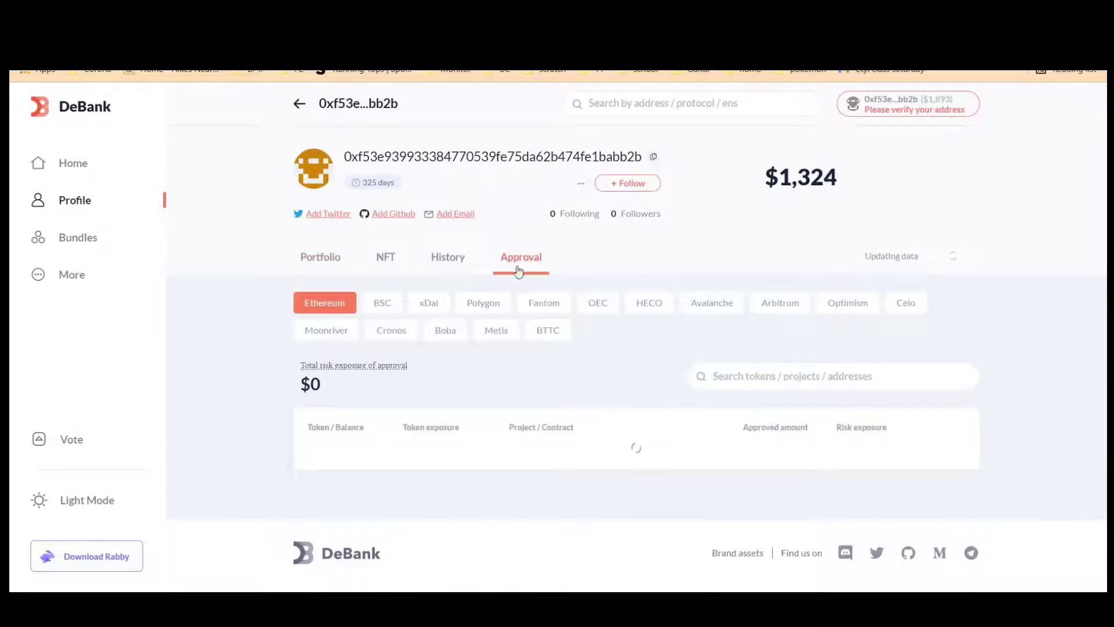
# Step: Examine the approved amounts of the PAID and MATIC approvals on Ethereum
pyautogui.scroll(-3, 311, 314)
pyautogui.scroll(3, 311, 314)
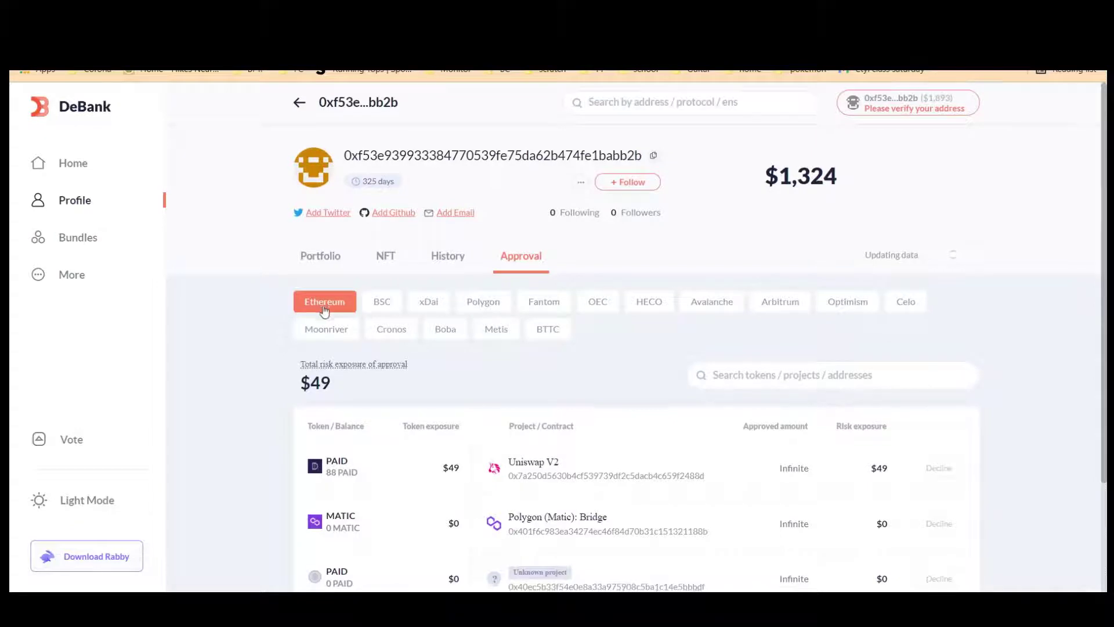
pyautogui.scroll(-1, 323, 309)
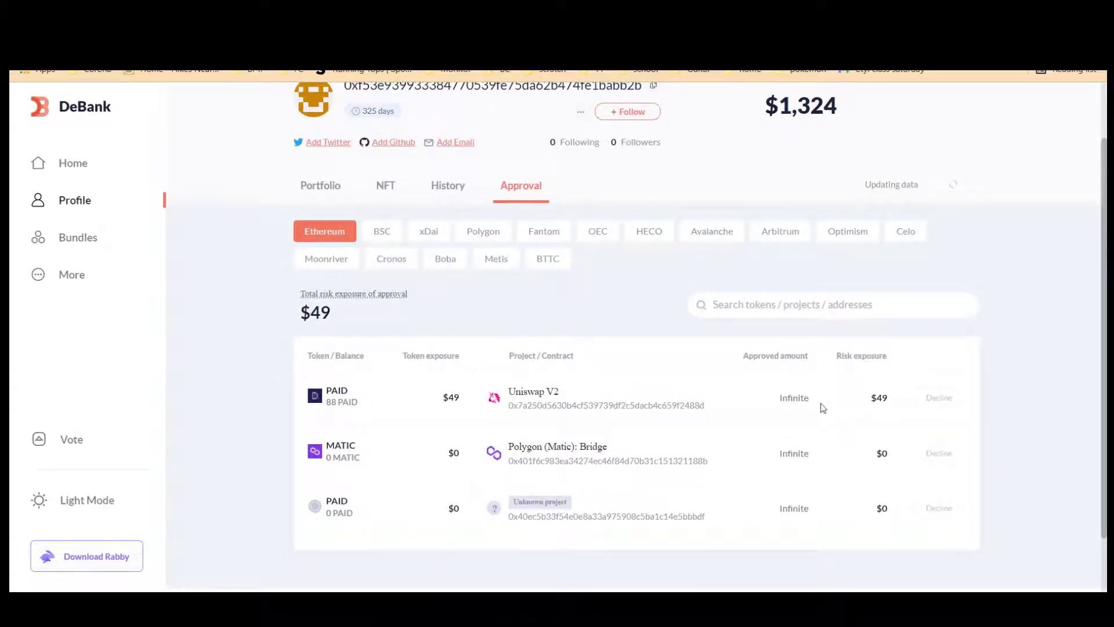
pyautogui.moveTo(823, 408); pyautogui.dragTo(778, 400)
pyautogui.moveTo(814, 462); pyautogui.dragTo(778, 459)
pyautogui.moveTo(818, 517); pyautogui.dragTo(783, 511)
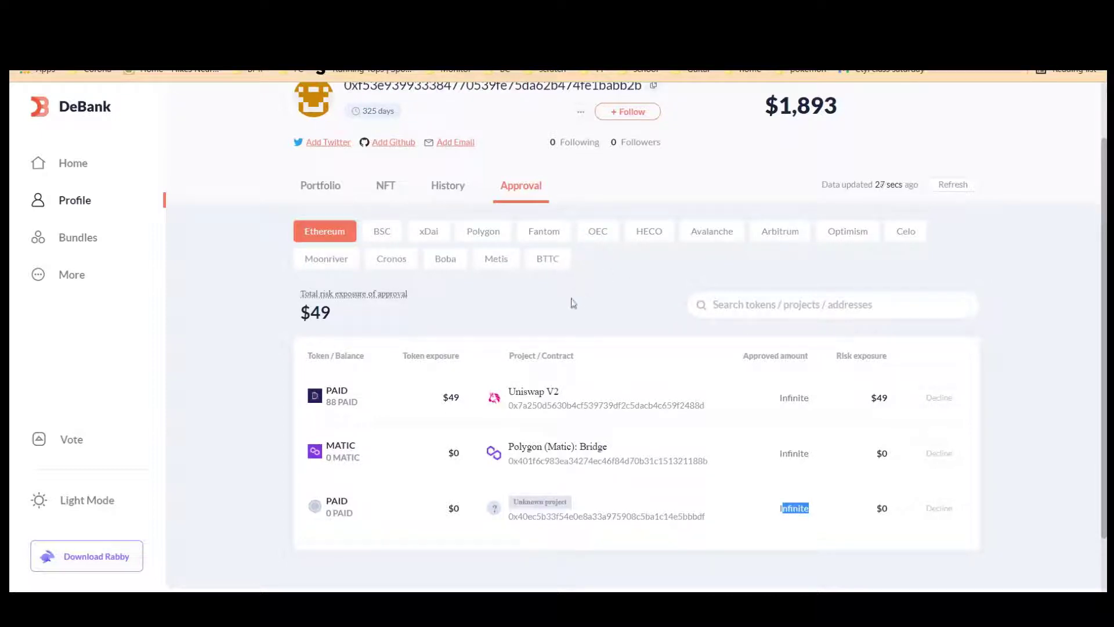
# Step: Show the Polygon approvals and inspect the QuickSwap contract approved for USDC
pyautogui.click(489, 242)
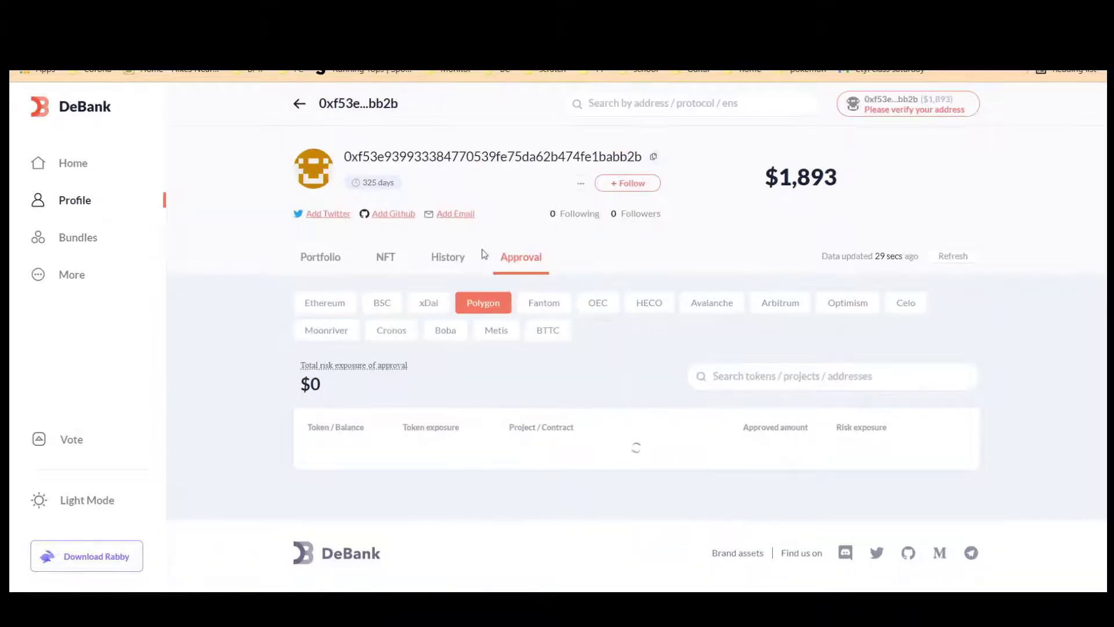
pyautogui.scroll(-1, 653, 470)
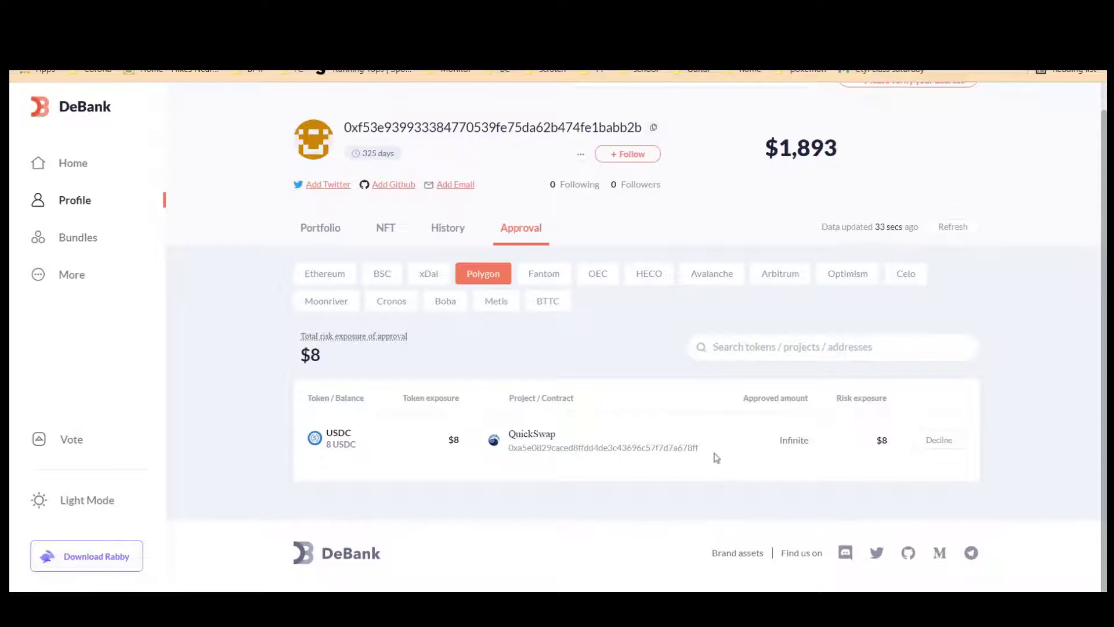
pyautogui.moveTo(717, 458); pyautogui.dragTo(515, 436)
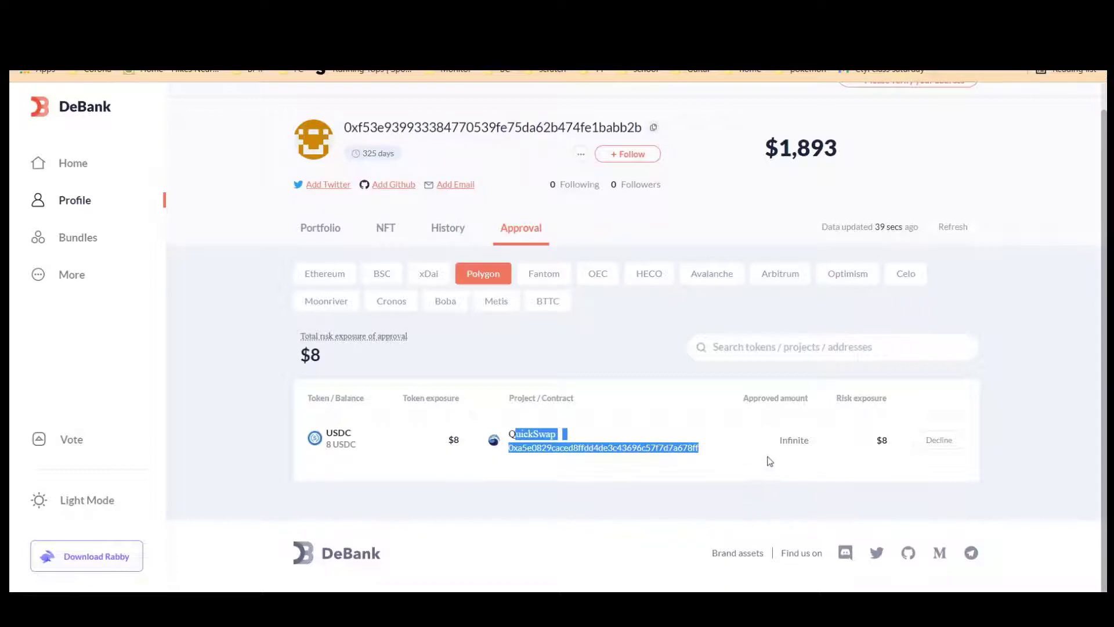
pyautogui.click(842, 477)
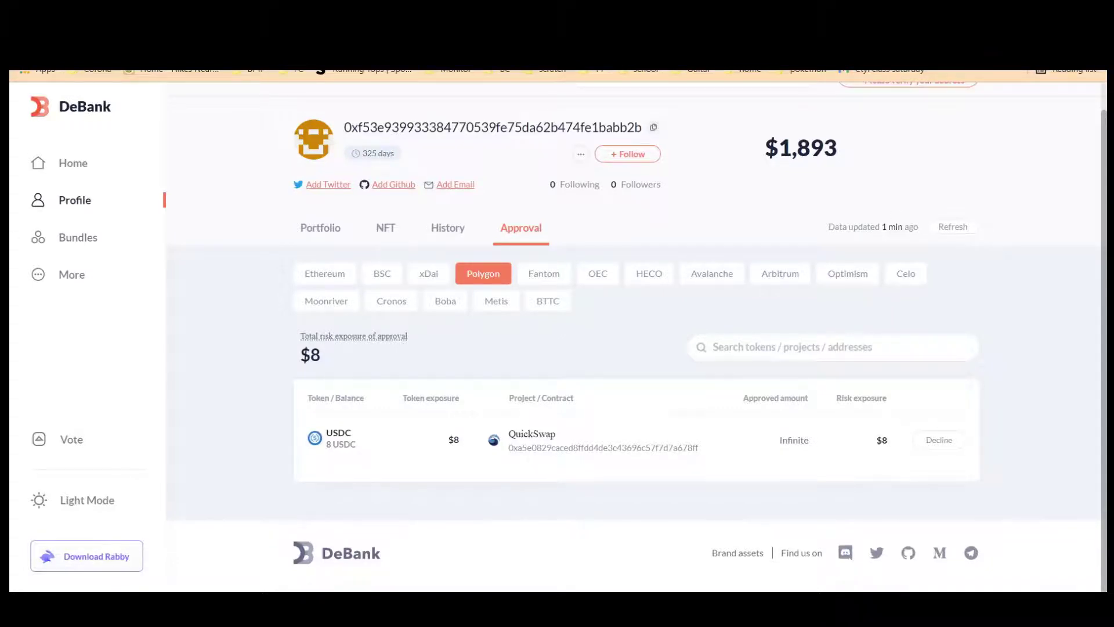
# Step: Decline QuickSwap's USDC approval on Polygon and check the approval list
pyautogui.hotkey('ctrl', 'Tab')
pyautogui.hotkey('ctrl', 'shift', 'Tab')
pyautogui.click(939, 440)
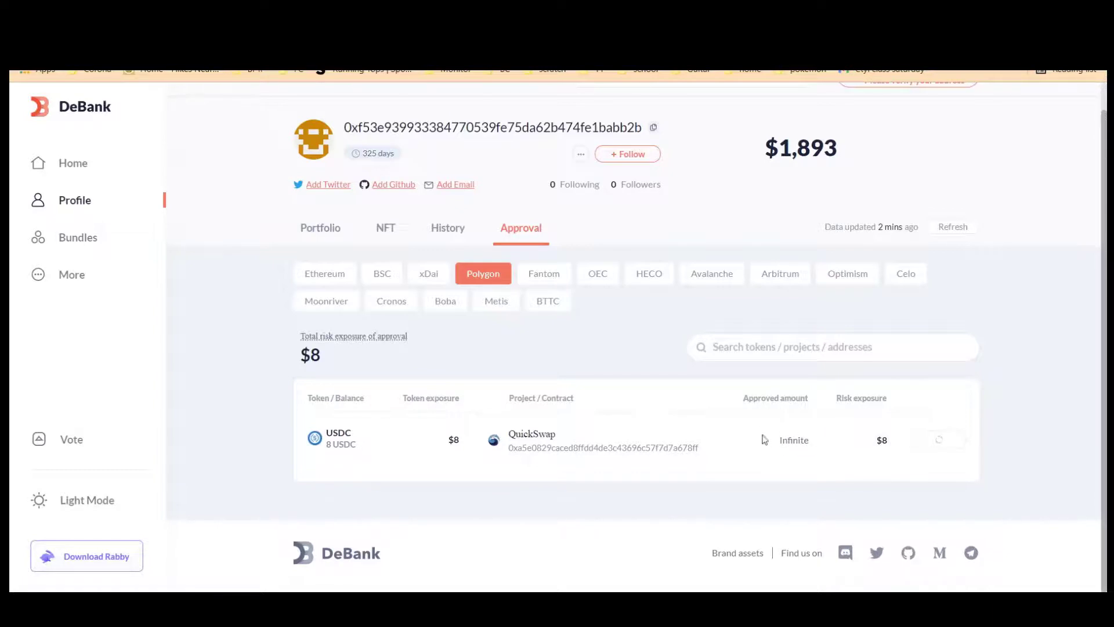
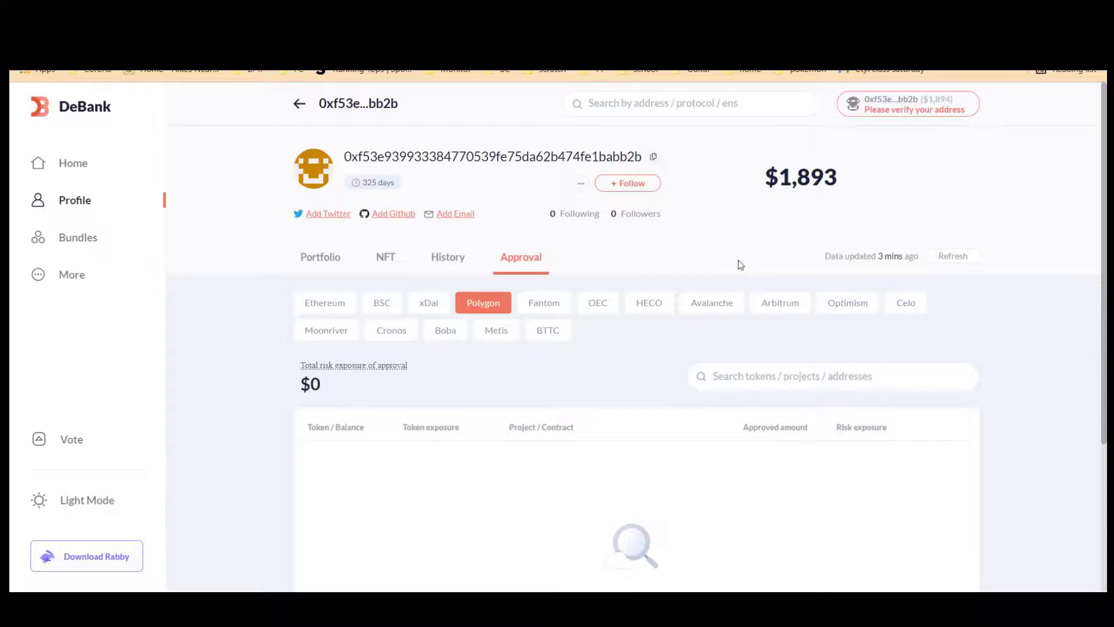
pyautogui.scroll(-3, 719, 324)
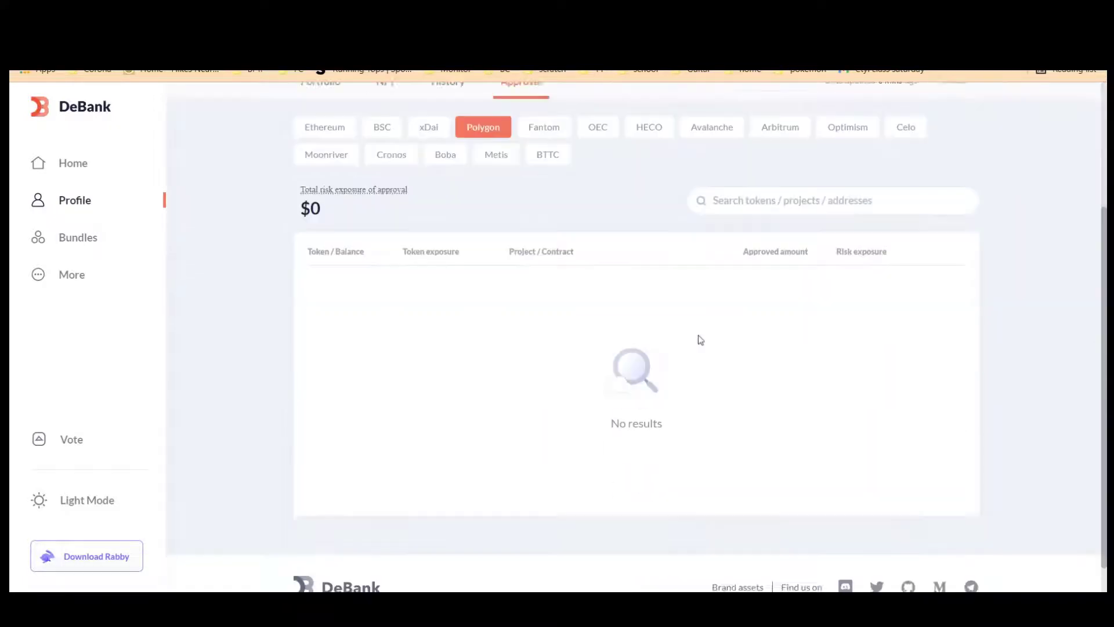
pyautogui.scroll(3, 673, 331)
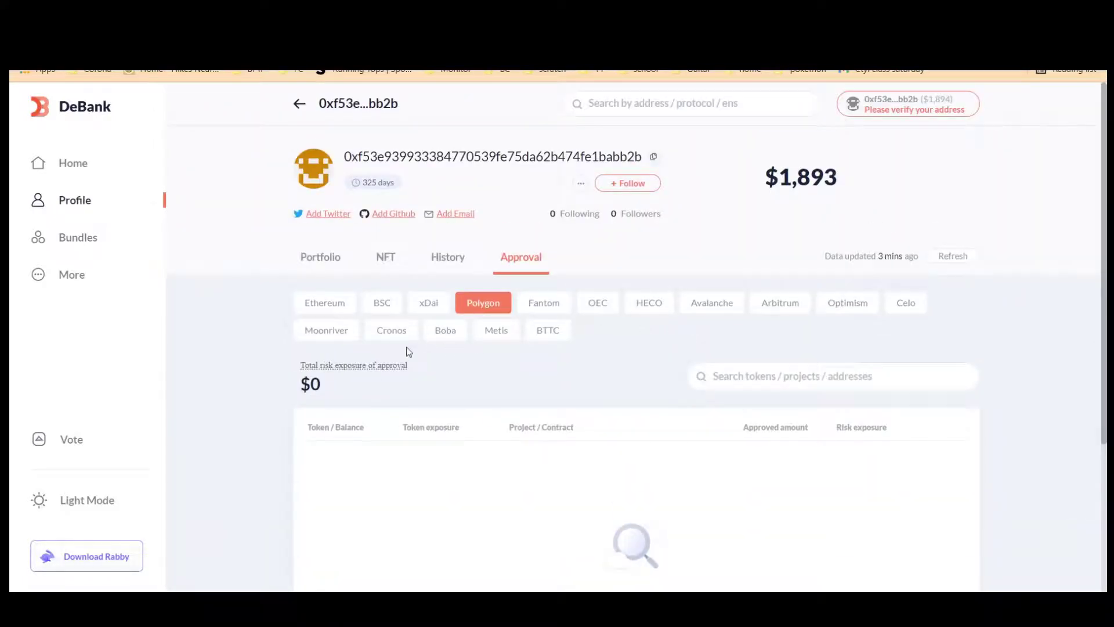
# Step: Review the BSC approvals in DeBank, comparing approved amounts, risk exposure and the available Decline actions
pyautogui.moveTo(359, 336)
pyautogui.click(383, 305)
pyautogui.scroll(-2, 355, 438)
pyautogui.scroll(-9, 809, 259)
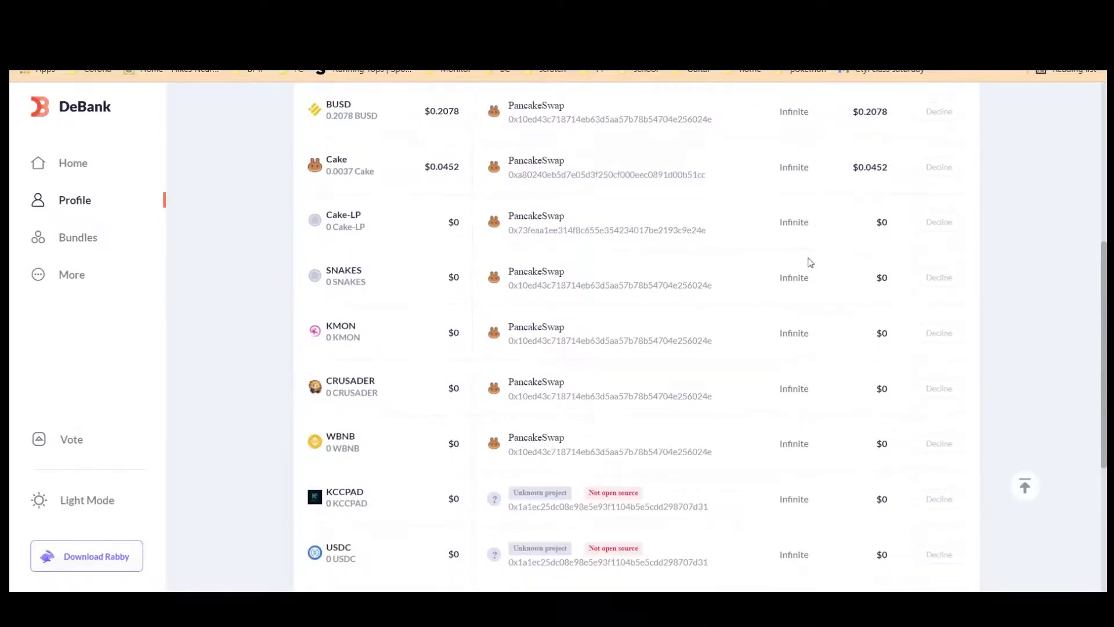
pyautogui.scroll(4, 864, 271)
pyautogui.scroll(4, 835, 315)
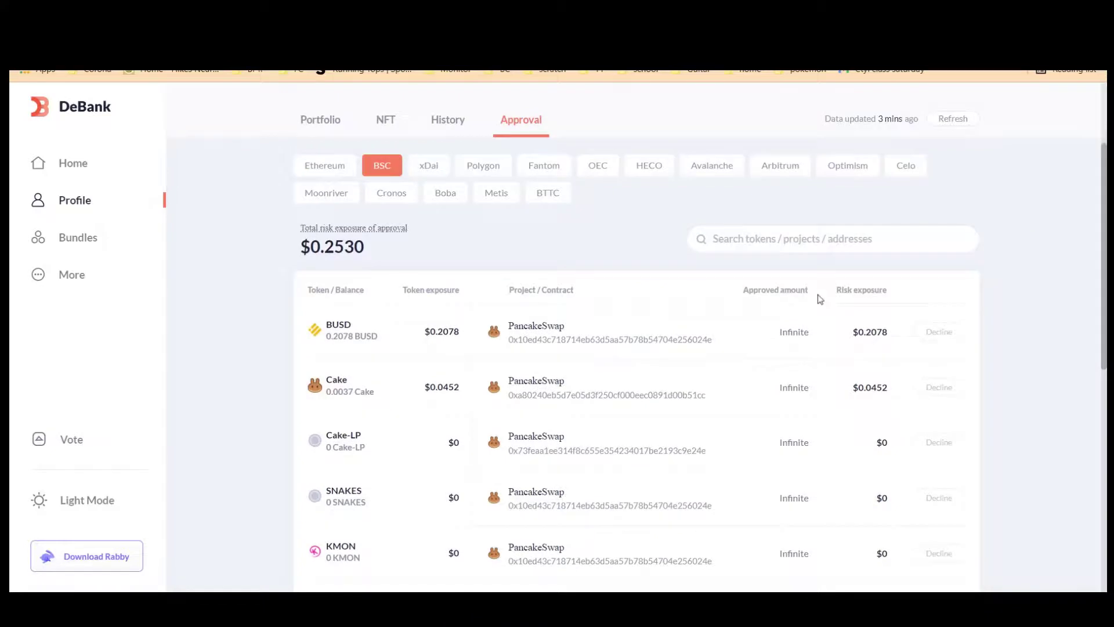
pyautogui.scroll(-3, 651, 302)
pyautogui.scroll(3, 803, 260)
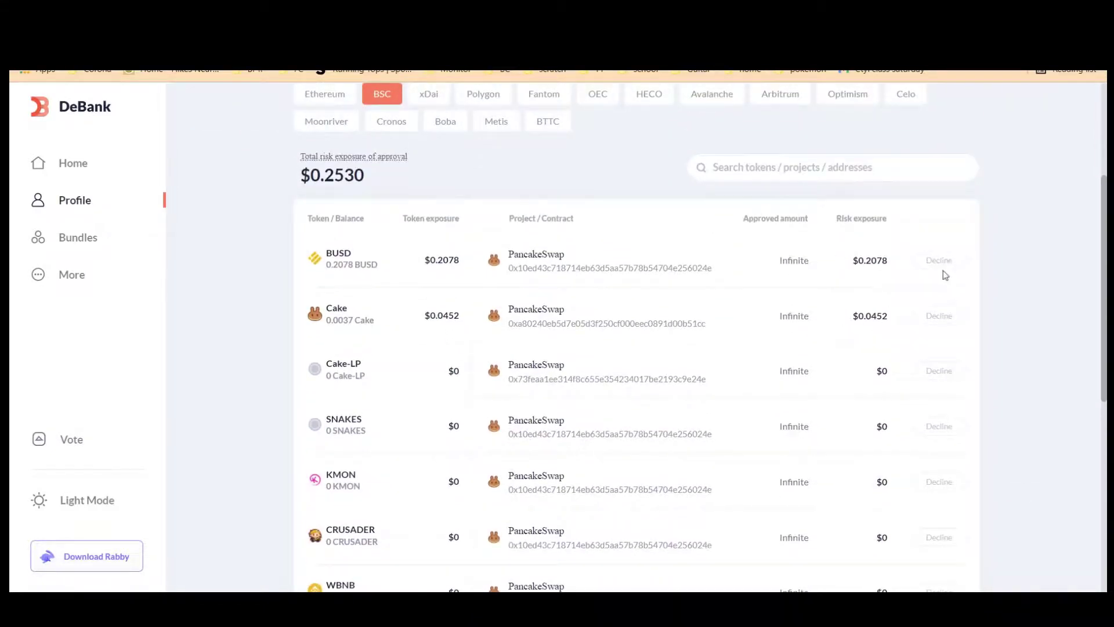
pyautogui.scroll(3, 532, 307)
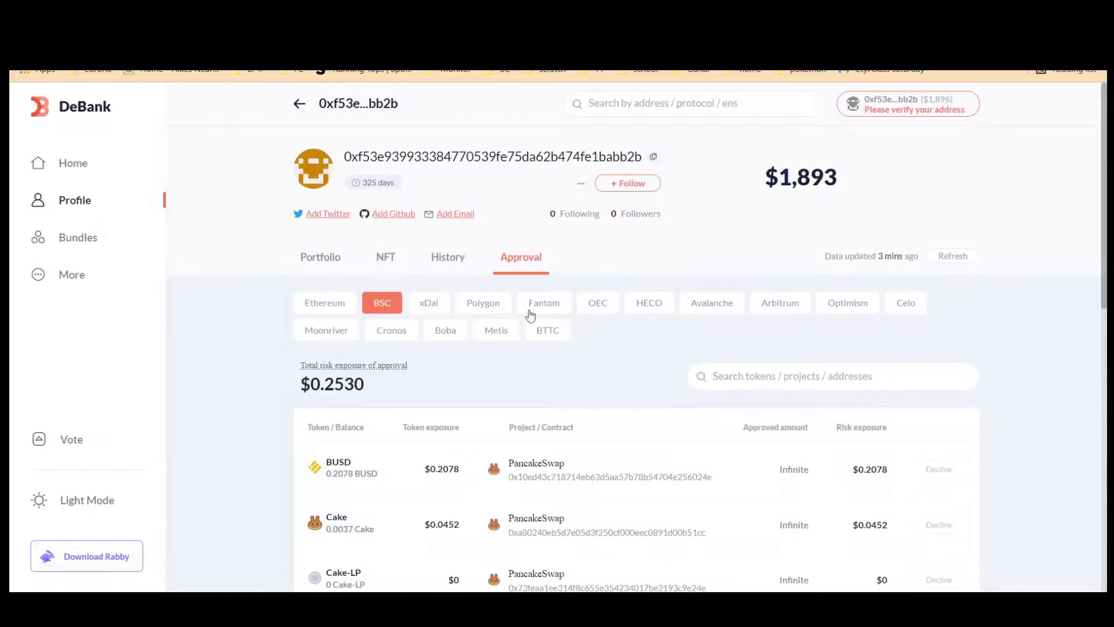
# Step: Check the approval list for Polygon, and examine the approved contracts and amounts on Ethereum
pyautogui.click(499, 311)
pyautogui.scroll(-3, 464, 348)
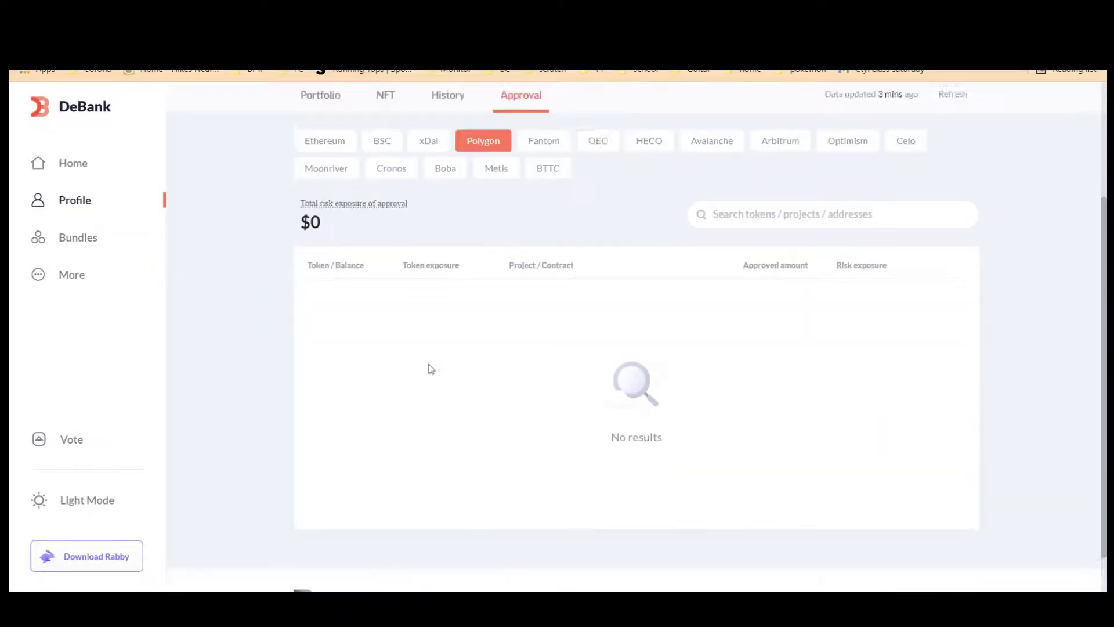
pyautogui.scroll(3, 539, 345)
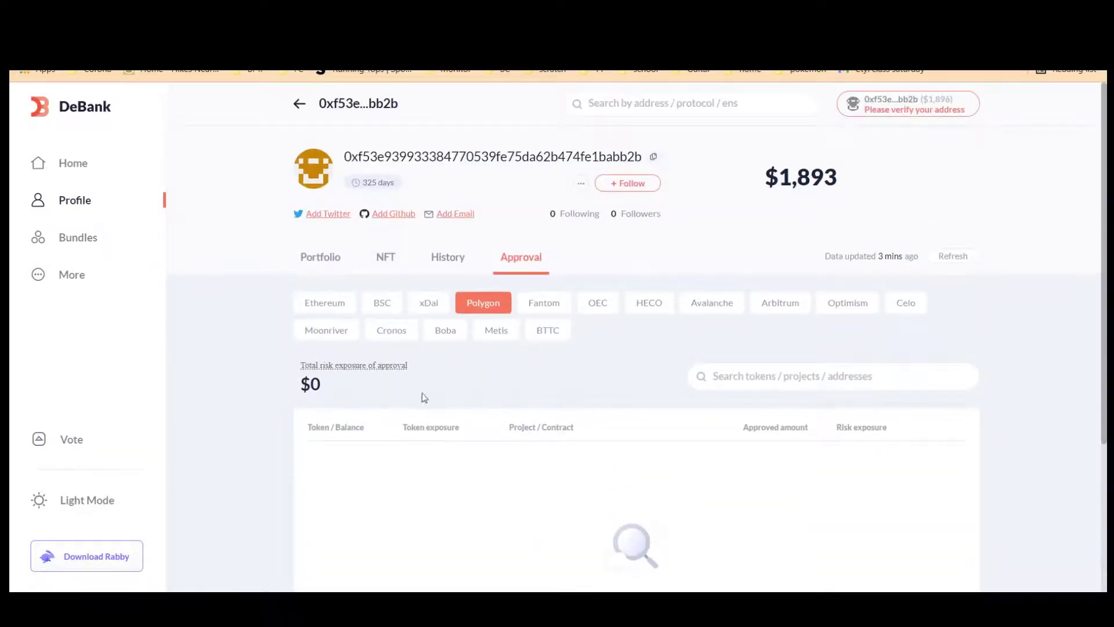
pyautogui.click(332, 306)
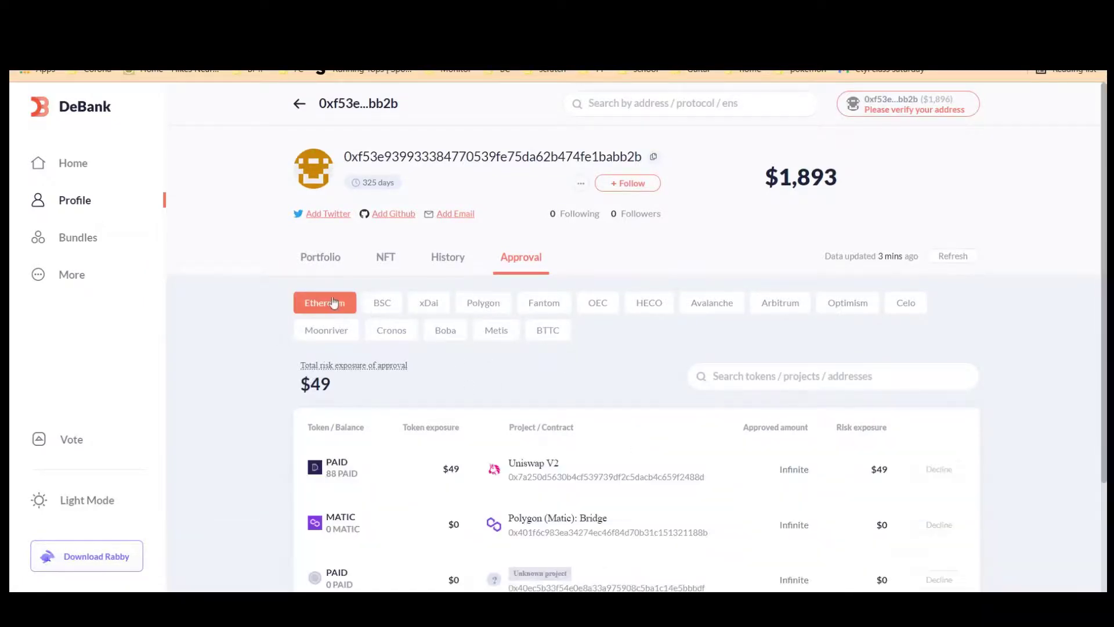
pyautogui.scroll(-3, 351, 334)
pyautogui.moveTo(369, 229)
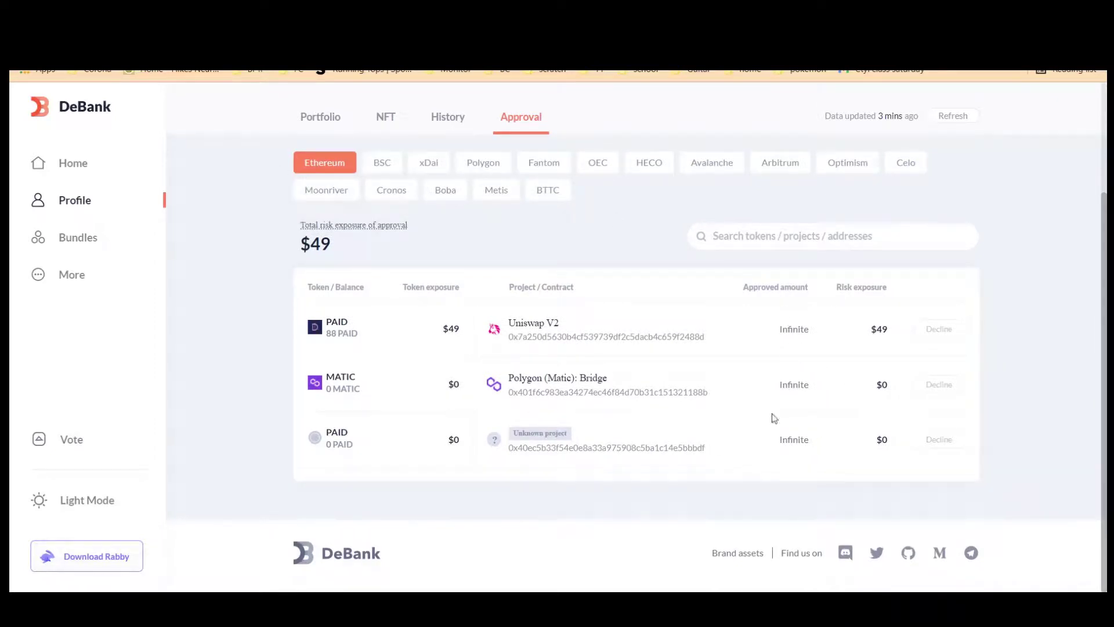
pyautogui.scroll(3, 503, 336)
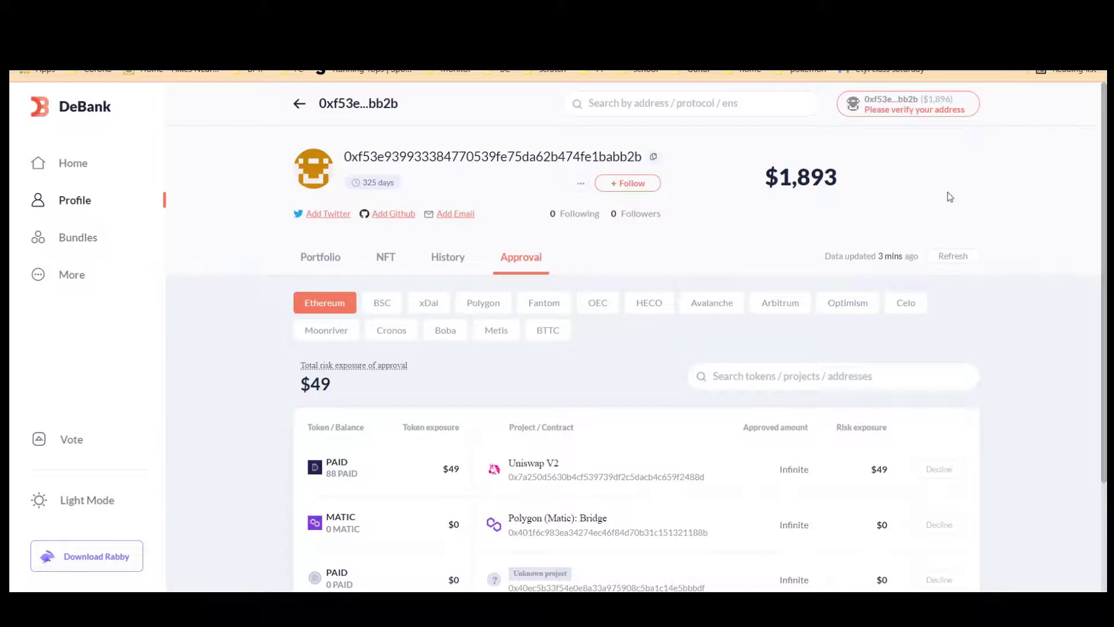
# Step: Switch to BscScan's Token Approvals page and run the approval search for the wallet address
pyautogui.hotkey('ctrl', 'Tab')
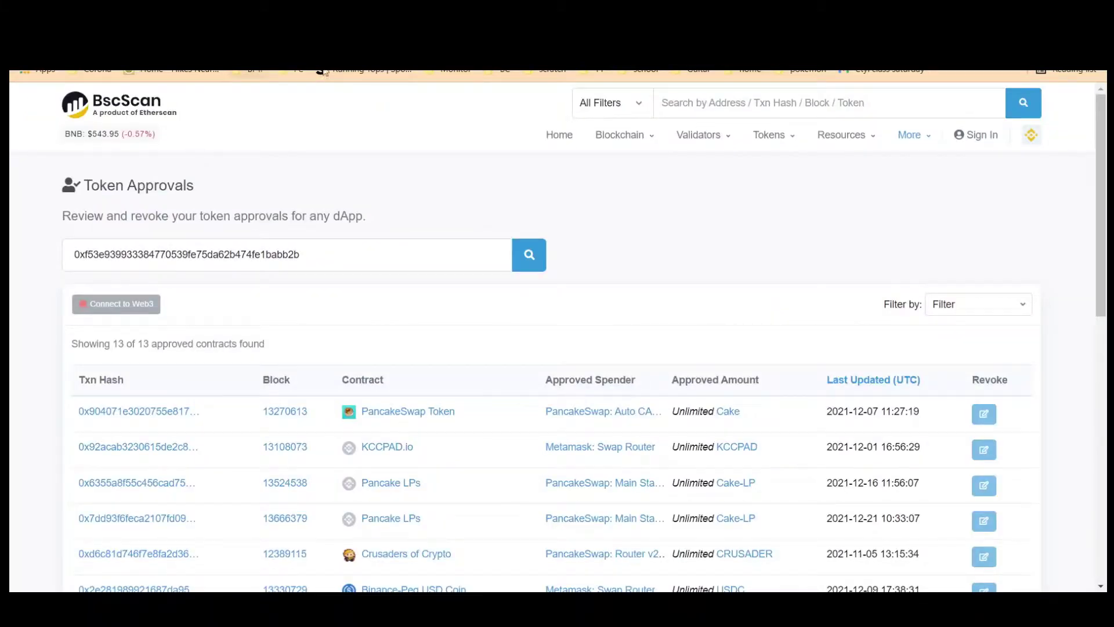
pyautogui.moveTo(323, 259); pyautogui.dragTo(72, 265)
pyautogui.scroll(-3, 374, 234)
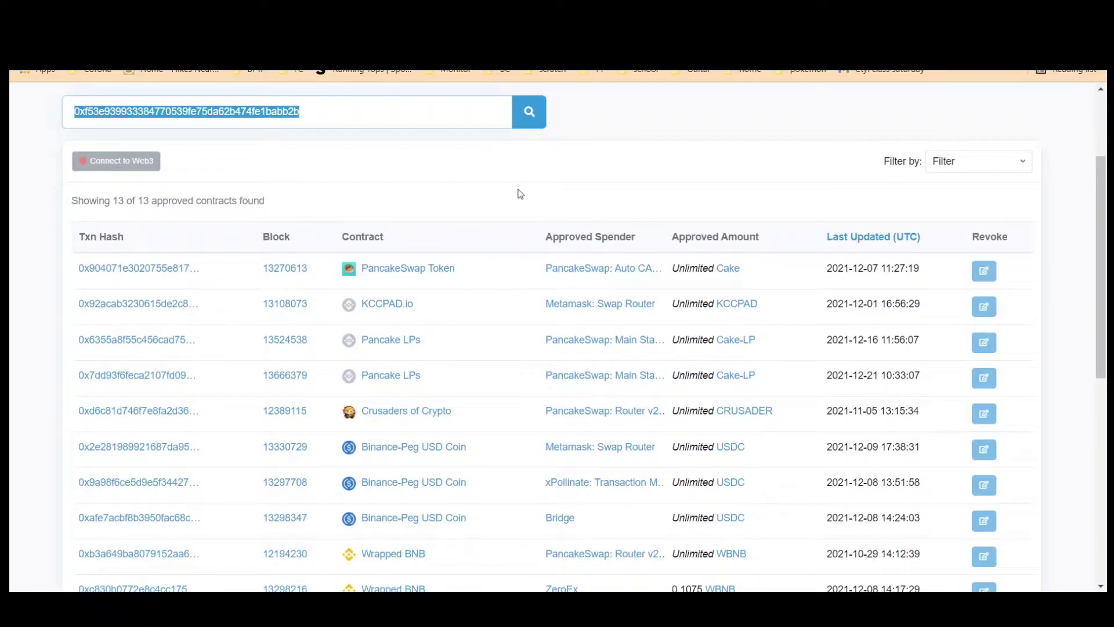
pyautogui.click(536, 114)
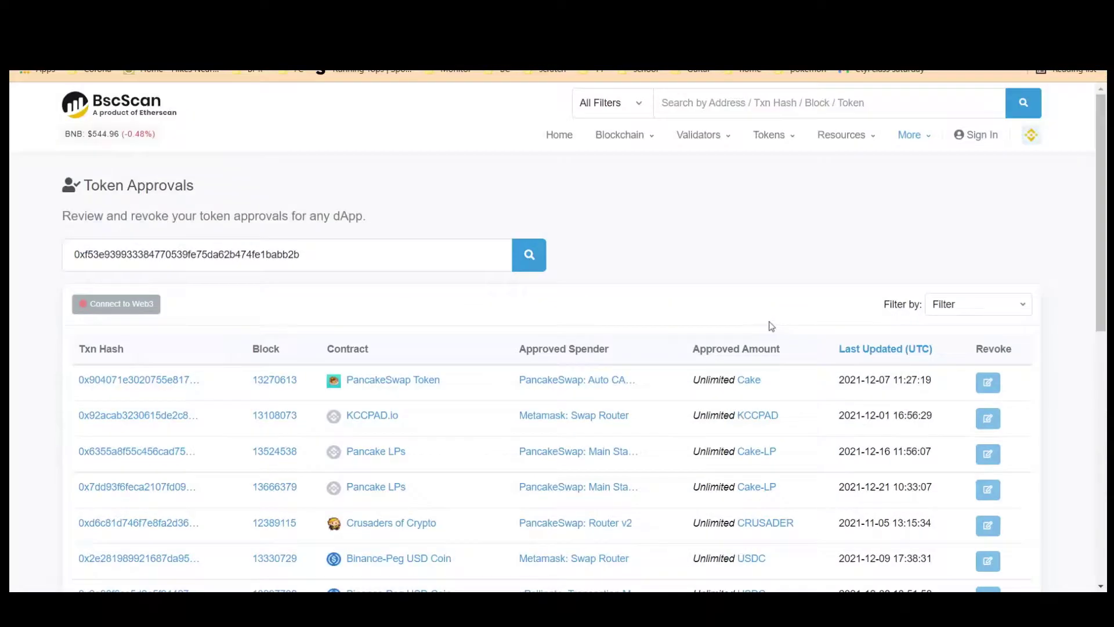
# Step: Examine the approved spenders and amounts in BscScan's approval list, including the limited WBNB allowance for ZeroEx
pyautogui.scroll(-4, 775, 302)
pyautogui.scroll(-3, 667, 358)
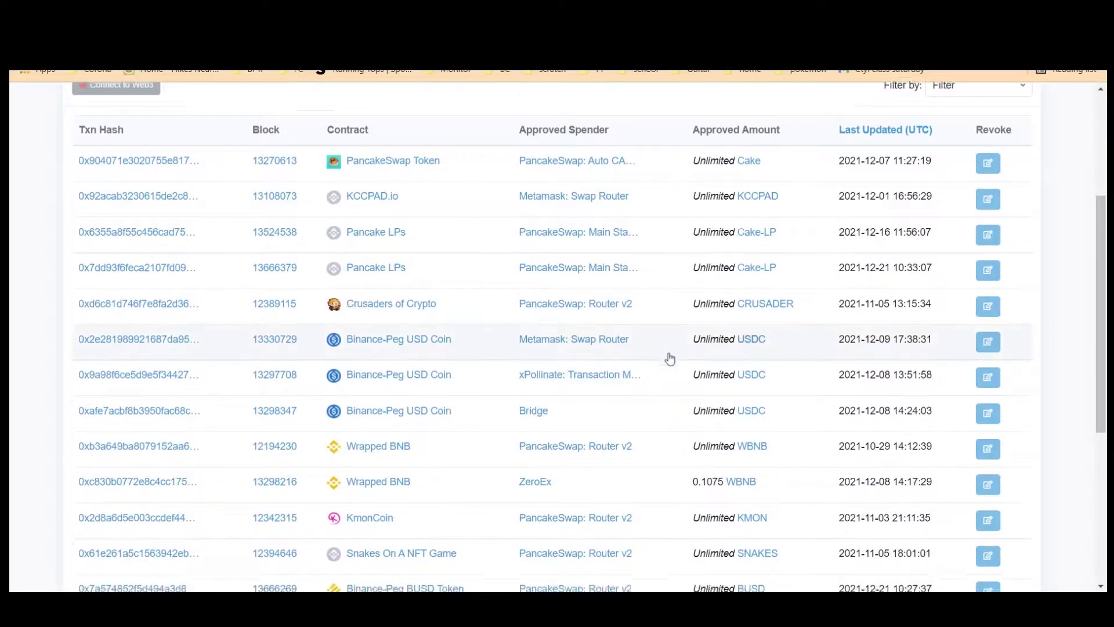
pyautogui.scroll(6, 129, 336)
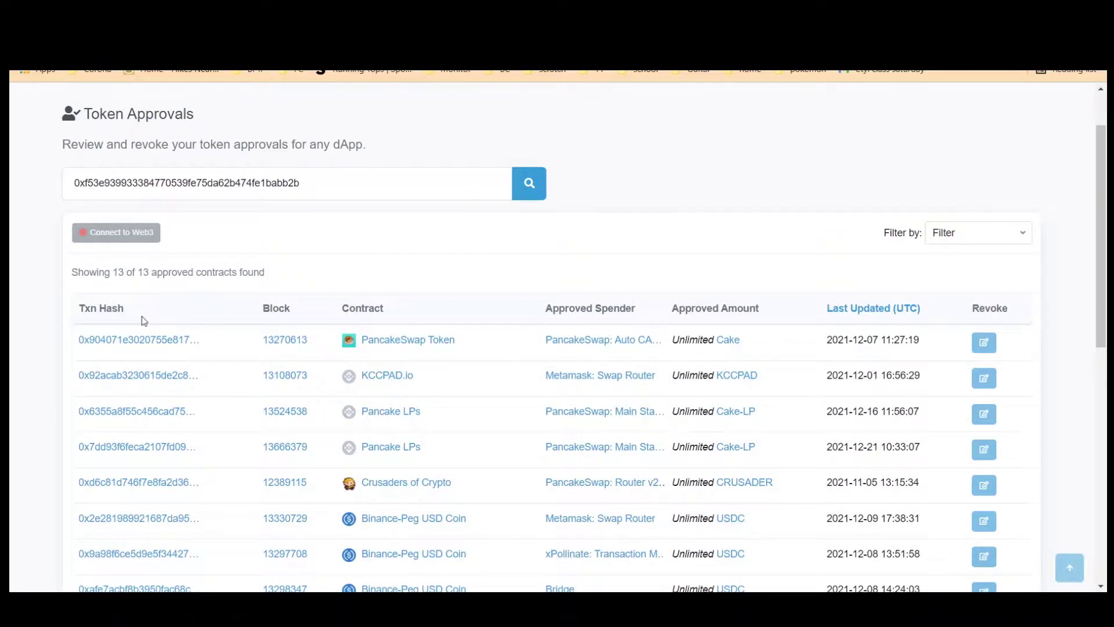
pyautogui.scroll(-4, 340, 119)
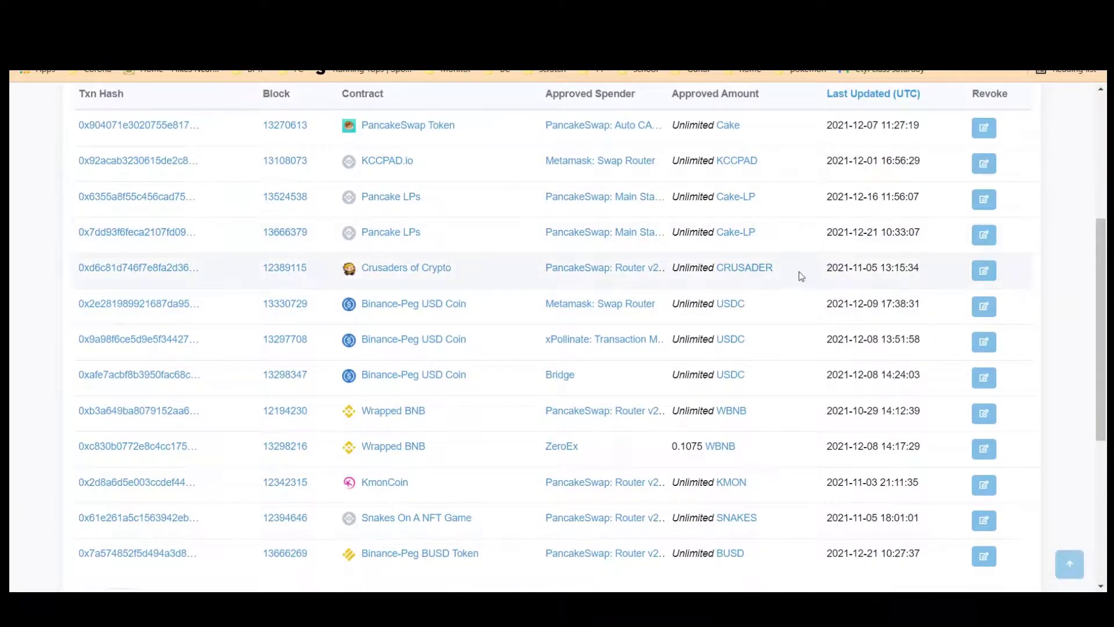
pyautogui.scroll(2, 713, 470)
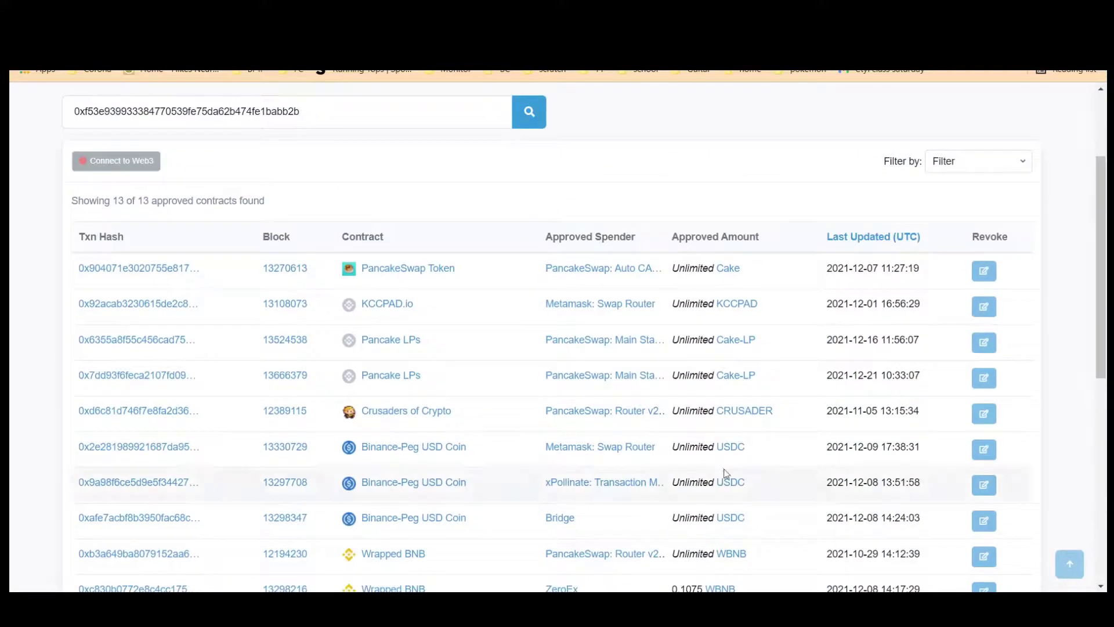
pyautogui.scroll(-1, 748, 428)
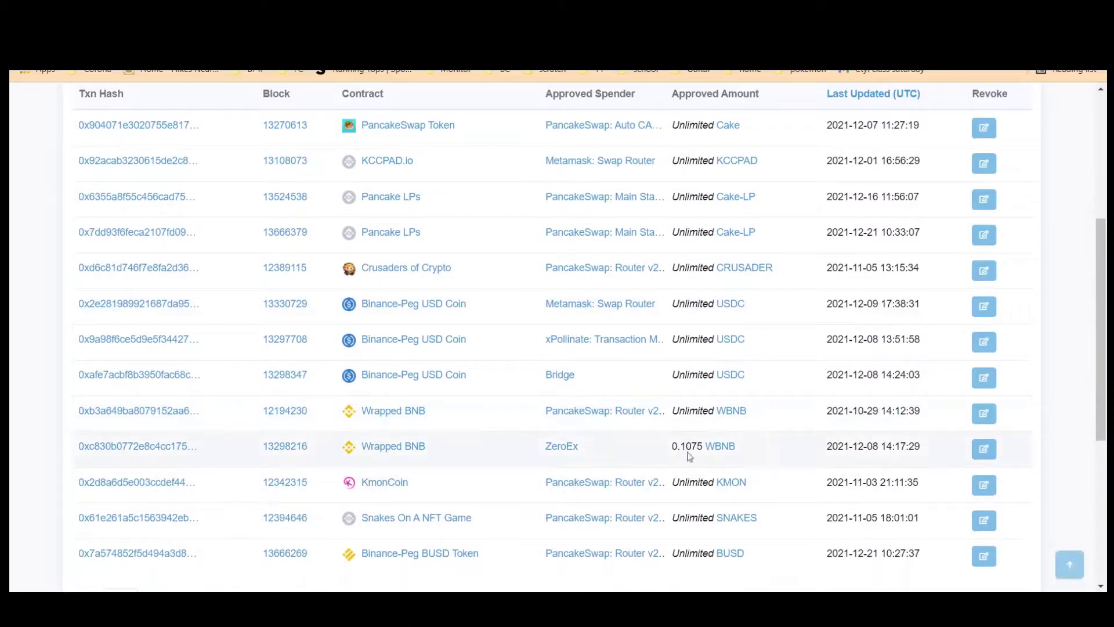
pyautogui.scroll(1, 601, 442)
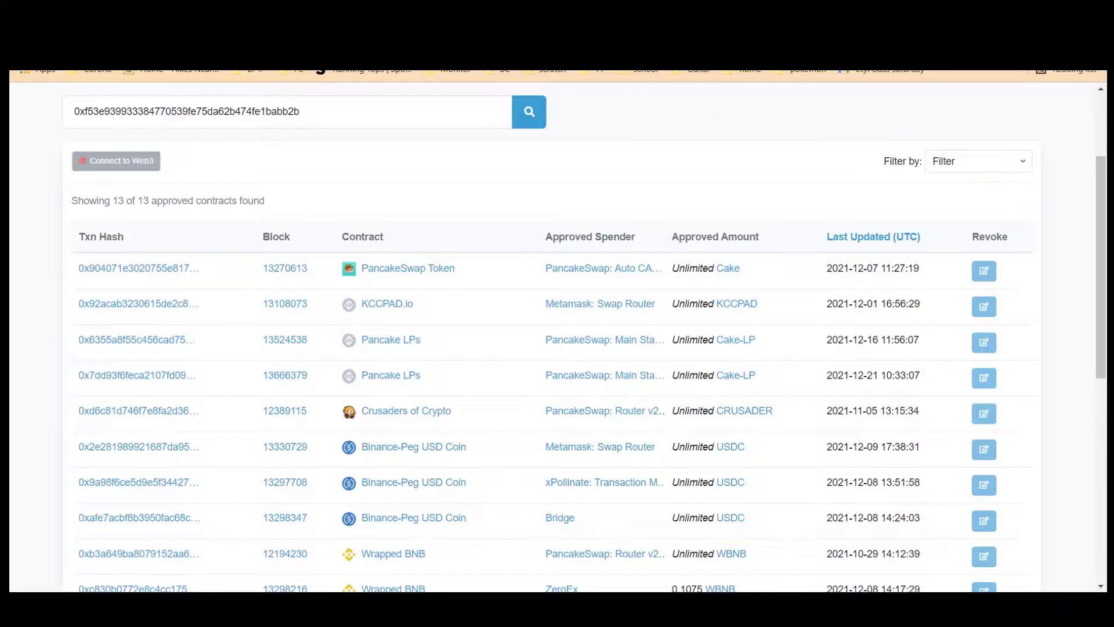
# Step: Show the alternative revoke tools: beefy.finance's BSC Allowance page and the Smart Contract Allowance Checker
pyautogui.hotkey('ctrl', 'Tab')
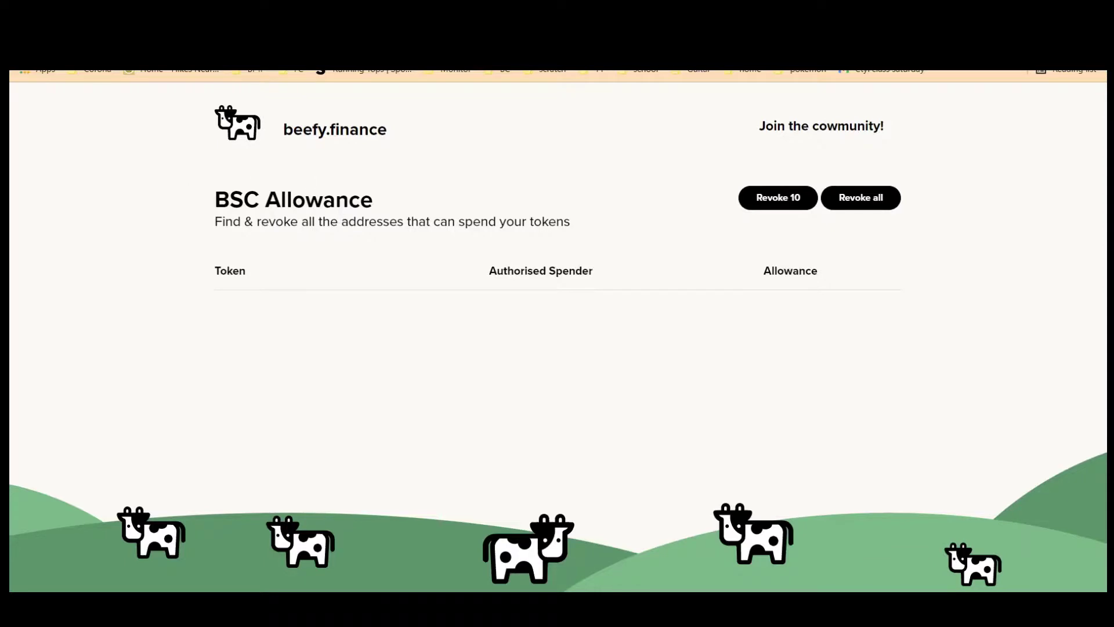
pyautogui.hotkey('ctrl', 'Tab')
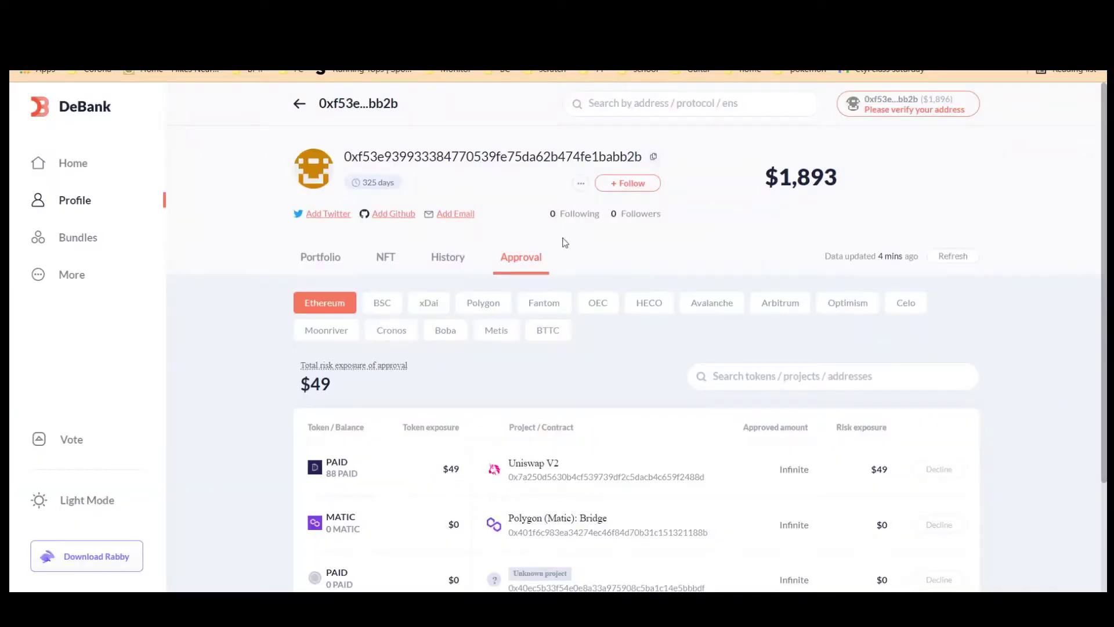
pyautogui.hotkey('ctrl', 'shift', 'Tab')
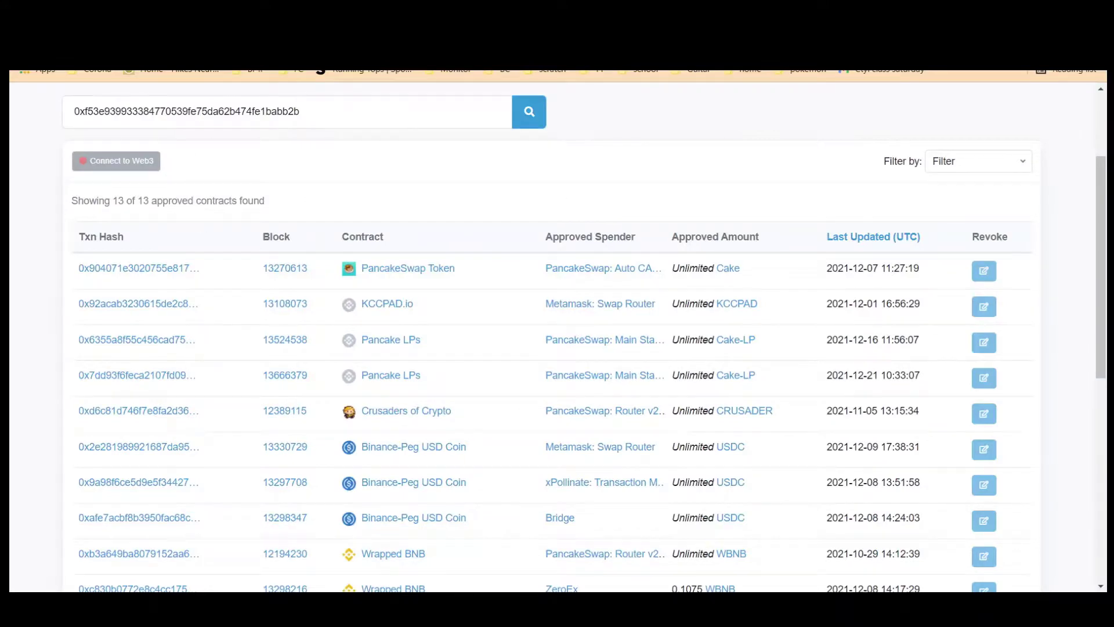
pyautogui.hotkey('ctrl', 'Tab')
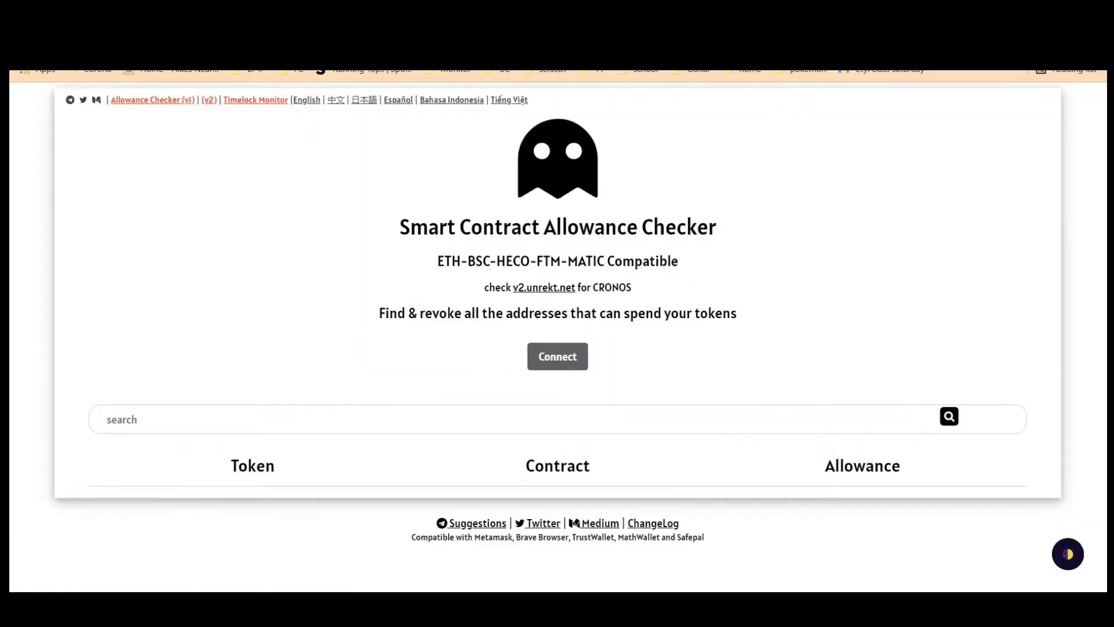
pyautogui.hotkey('ctrl', 'shift', 'Tab')
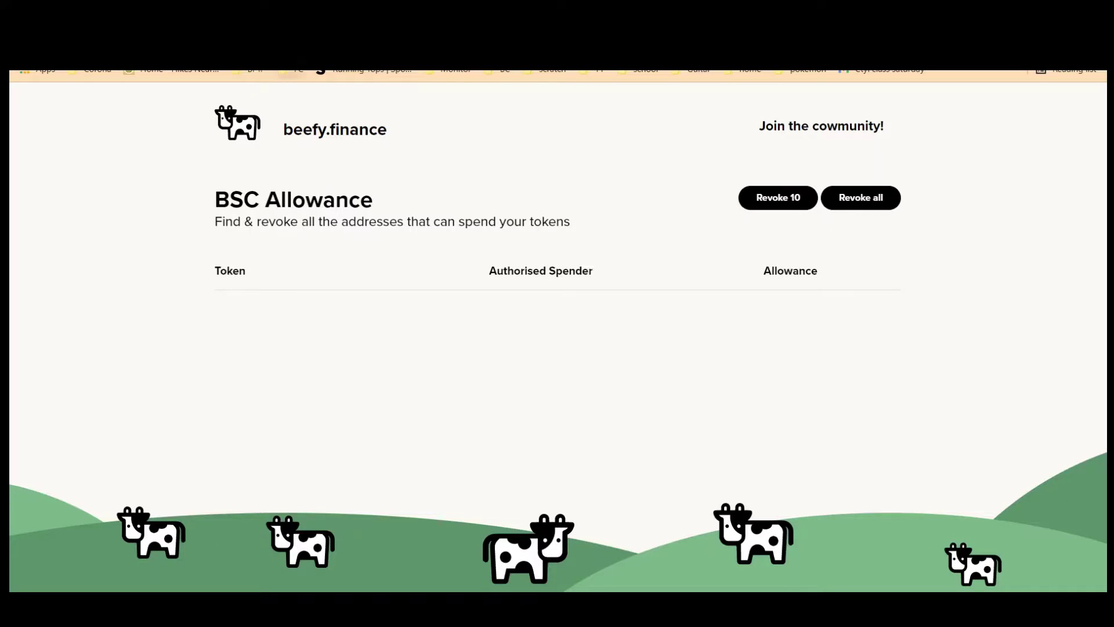
# Step: Switch to Zapper's MATIC to USDC exchange on Polygon and set the allowance to Exact Amount
pyautogui.hotkey('ctrl', 'Tab')
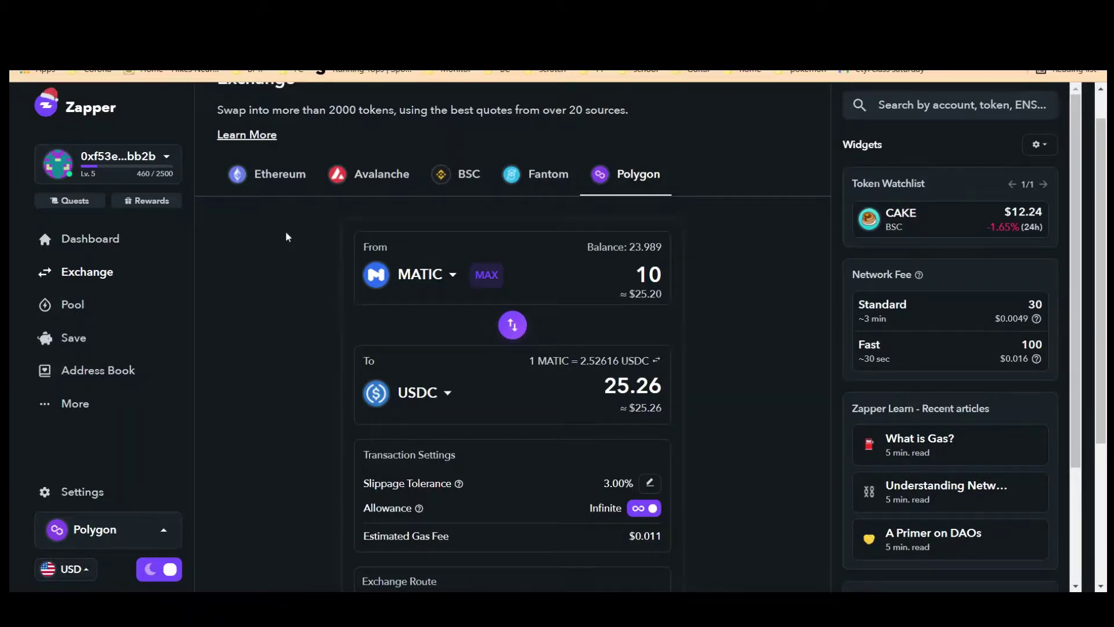
pyautogui.scroll(-3, 287, 241)
pyautogui.scroll(3, 290, 246)
pyautogui.scroll(-2, 327, 210)
pyautogui.scroll(1, 338, 216)
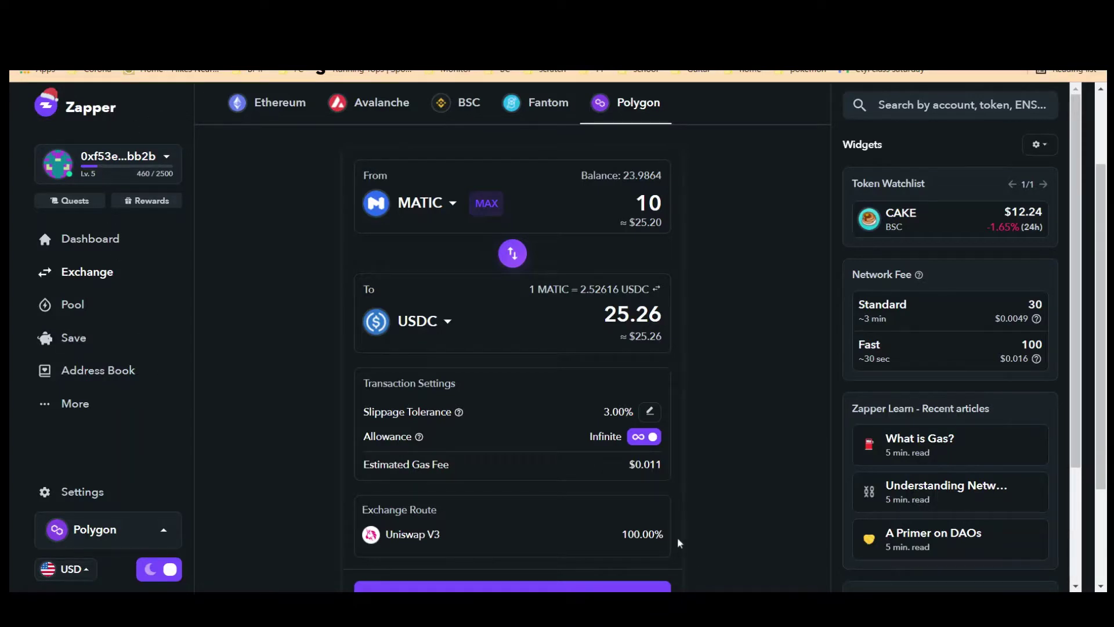
pyautogui.scroll(-1, 676, 540)
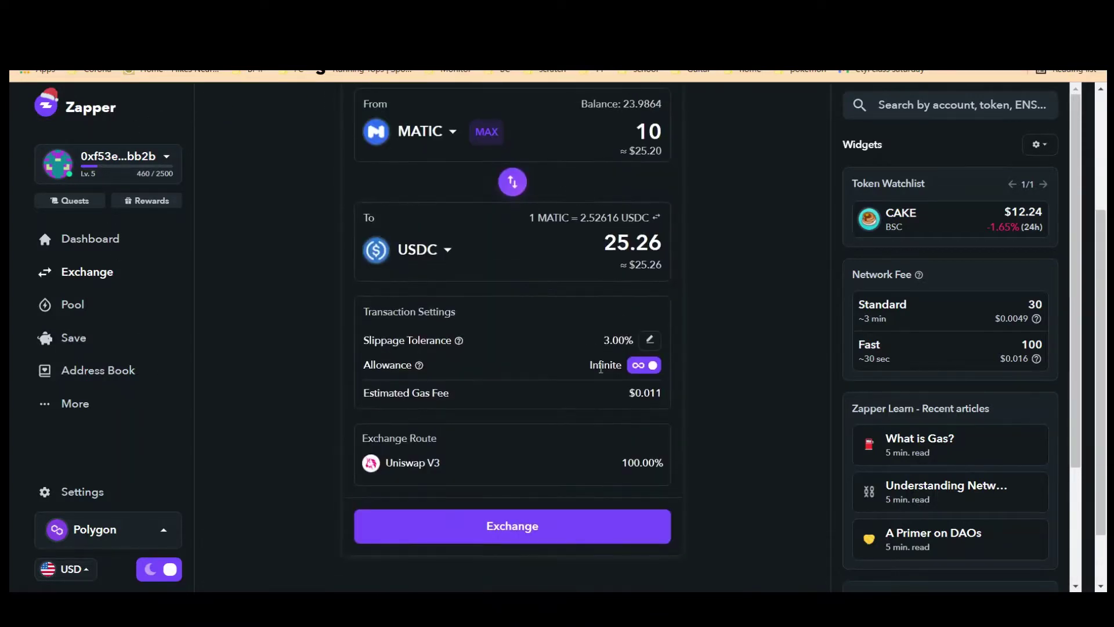
pyautogui.click(634, 372)
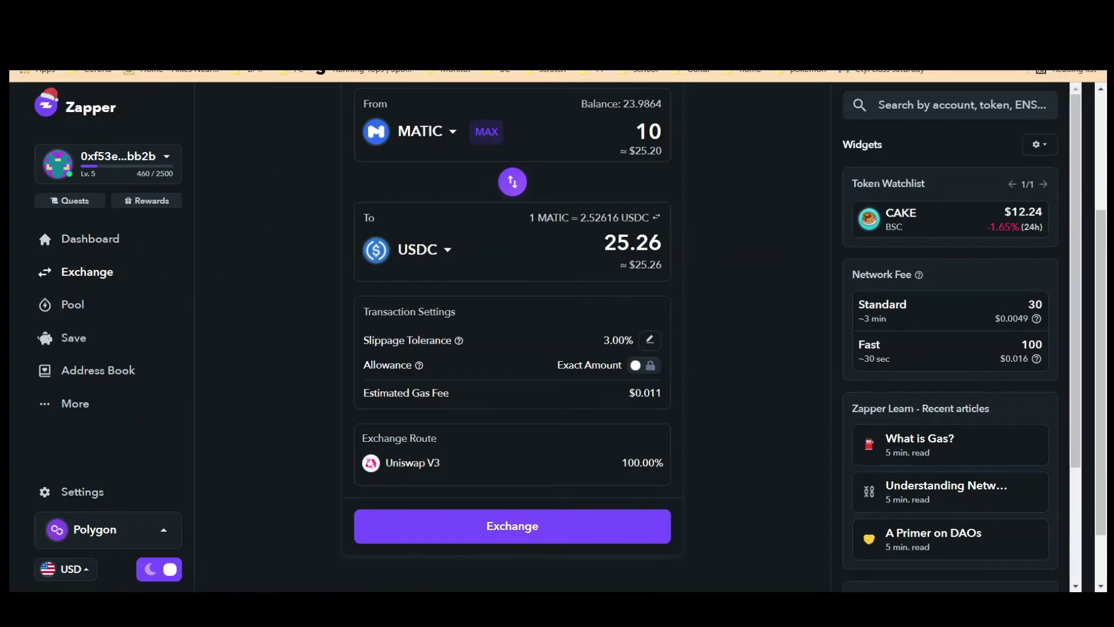
# Step: Exit the connected wallet in Zapper and confirm logging out of all accounts
pyautogui.click(123, 160)
pyautogui.click(124, 164)
pyautogui.click(123, 160)
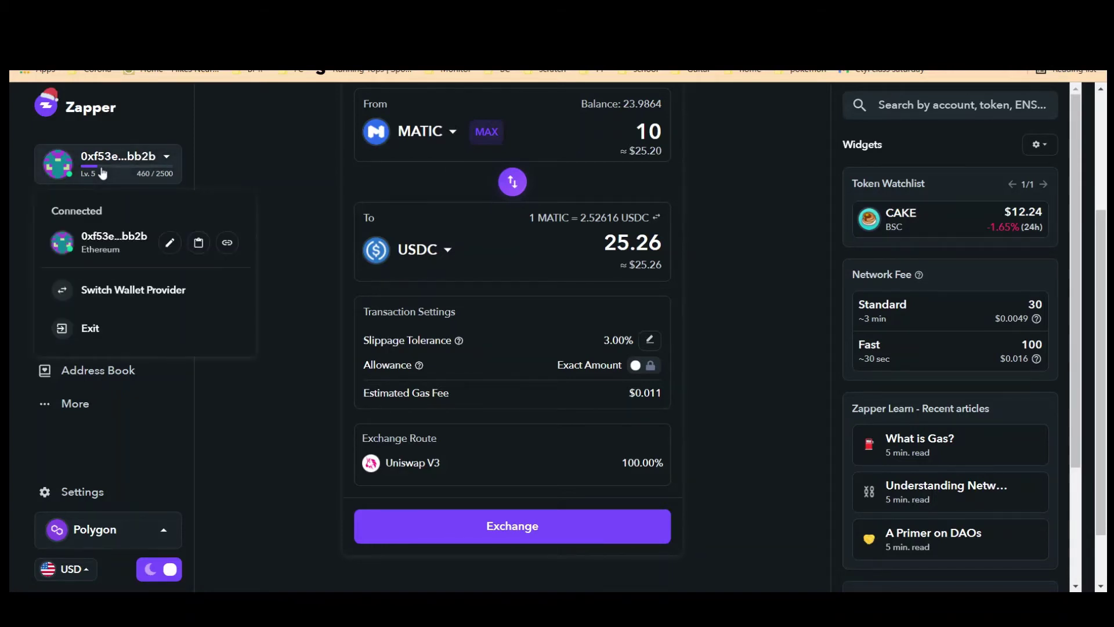
pyautogui.click(134, 341)
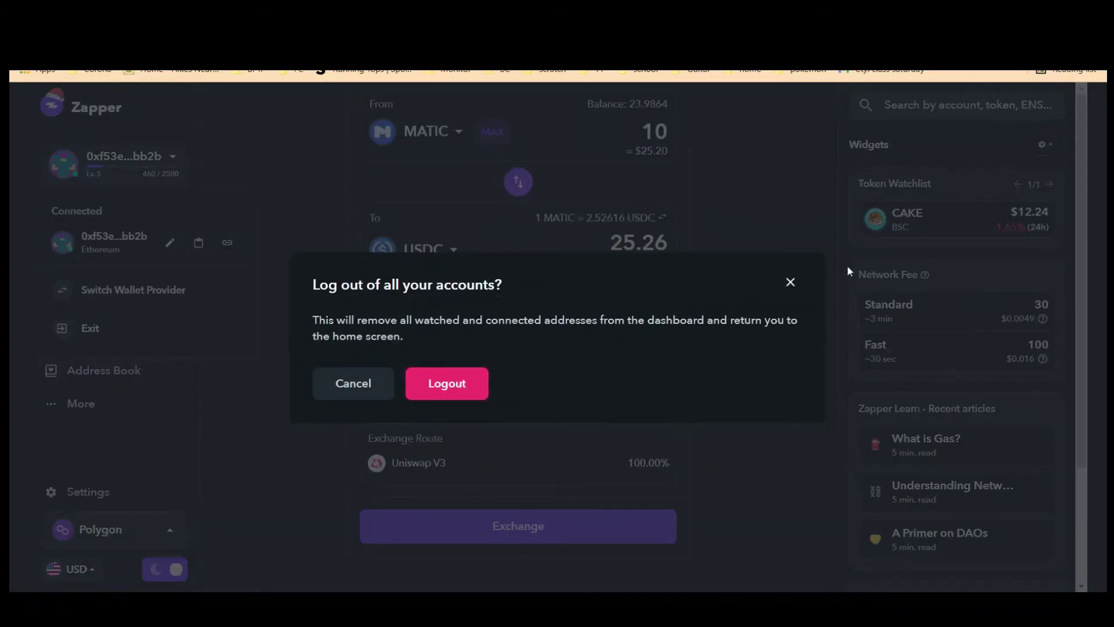
pyautogui.click(477, 391)
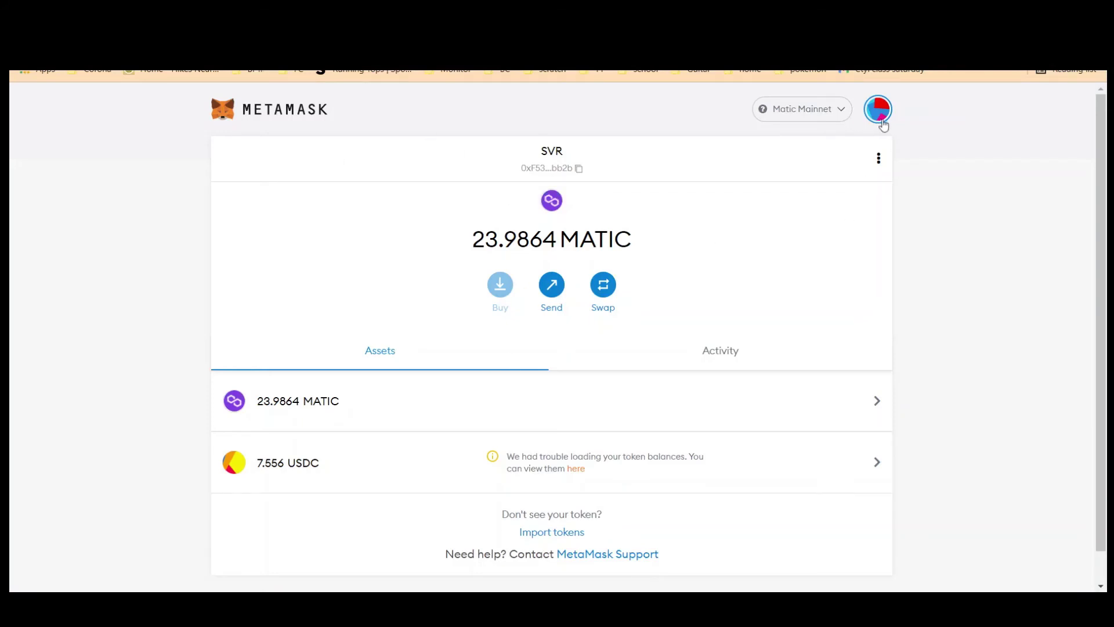
# Step: Lock the MetaMask wallet from its My Accounts menu
pyautogui.click(881, 121)
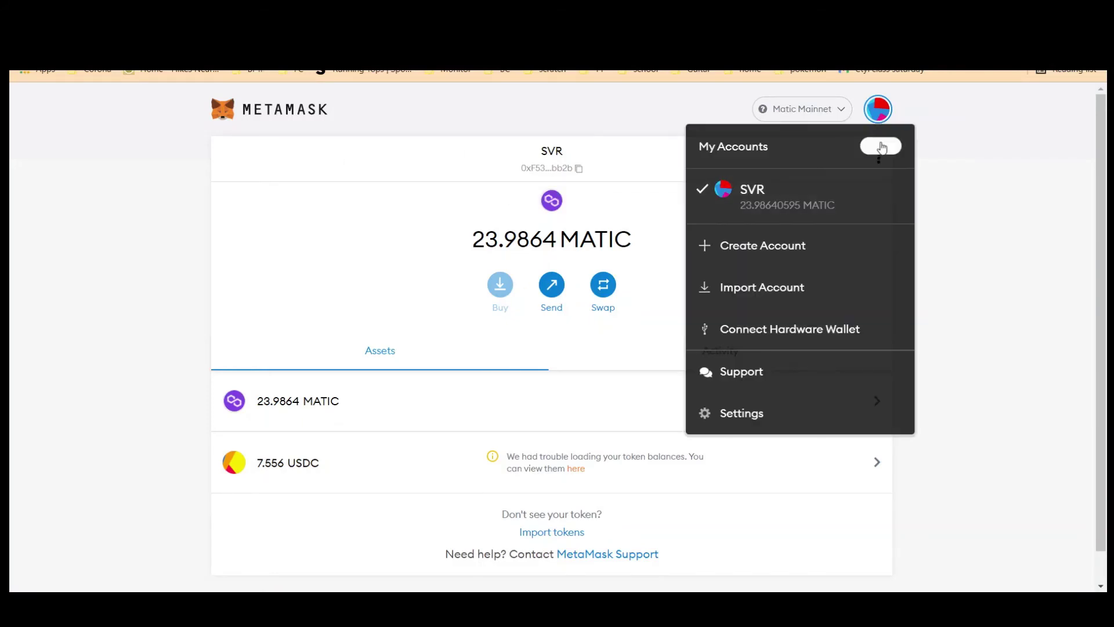
pyautogui.click(881, 148)
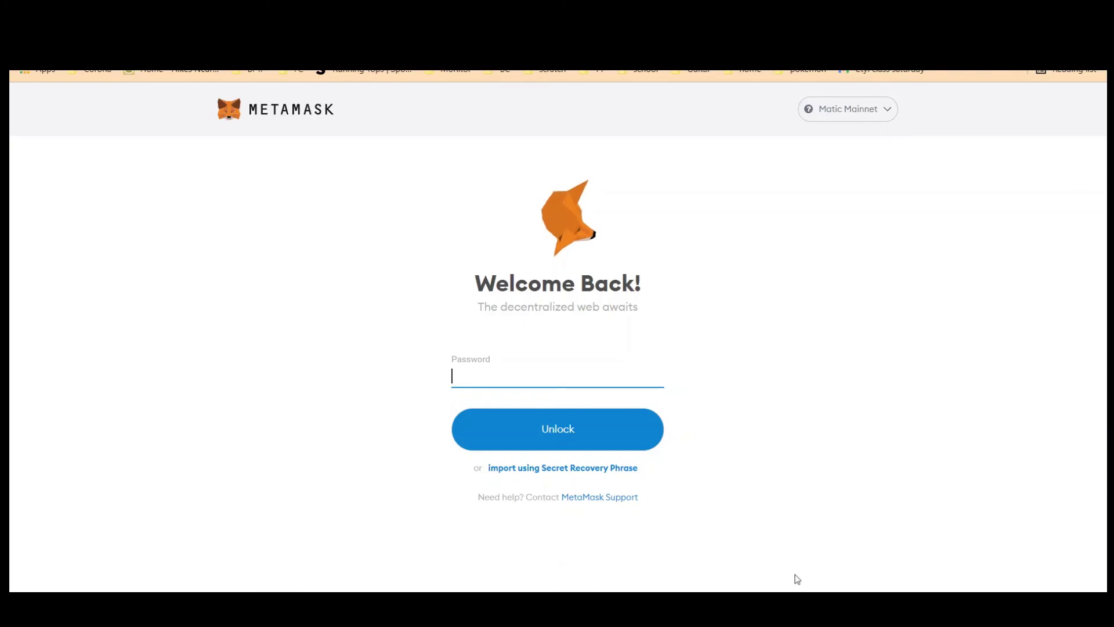